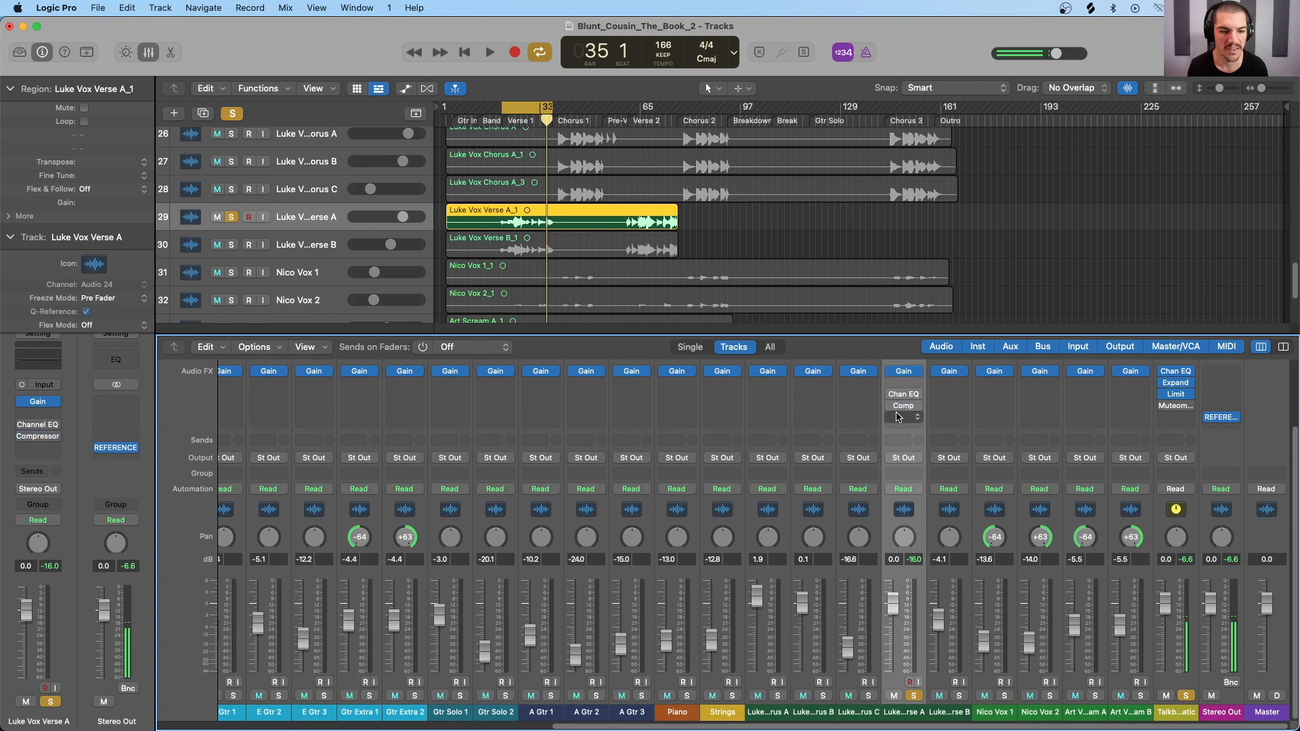
Step: Listen to the soloed Vox Verse A track over the verse 1 cycle and enlarge its waveform in the arrangement
{"action": "key", "text": "space"}
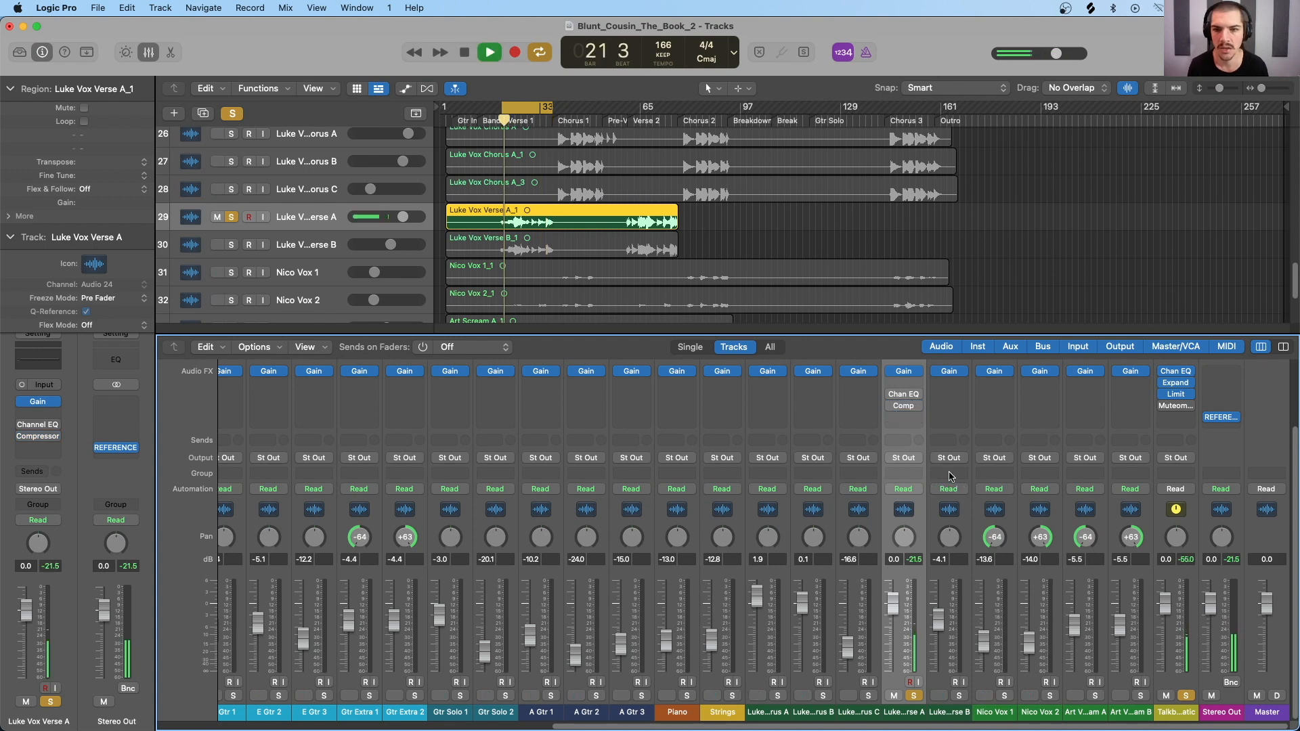
{"action": "key", "text": "super+Right"}
{"action": "key", "text": "super+Right"}
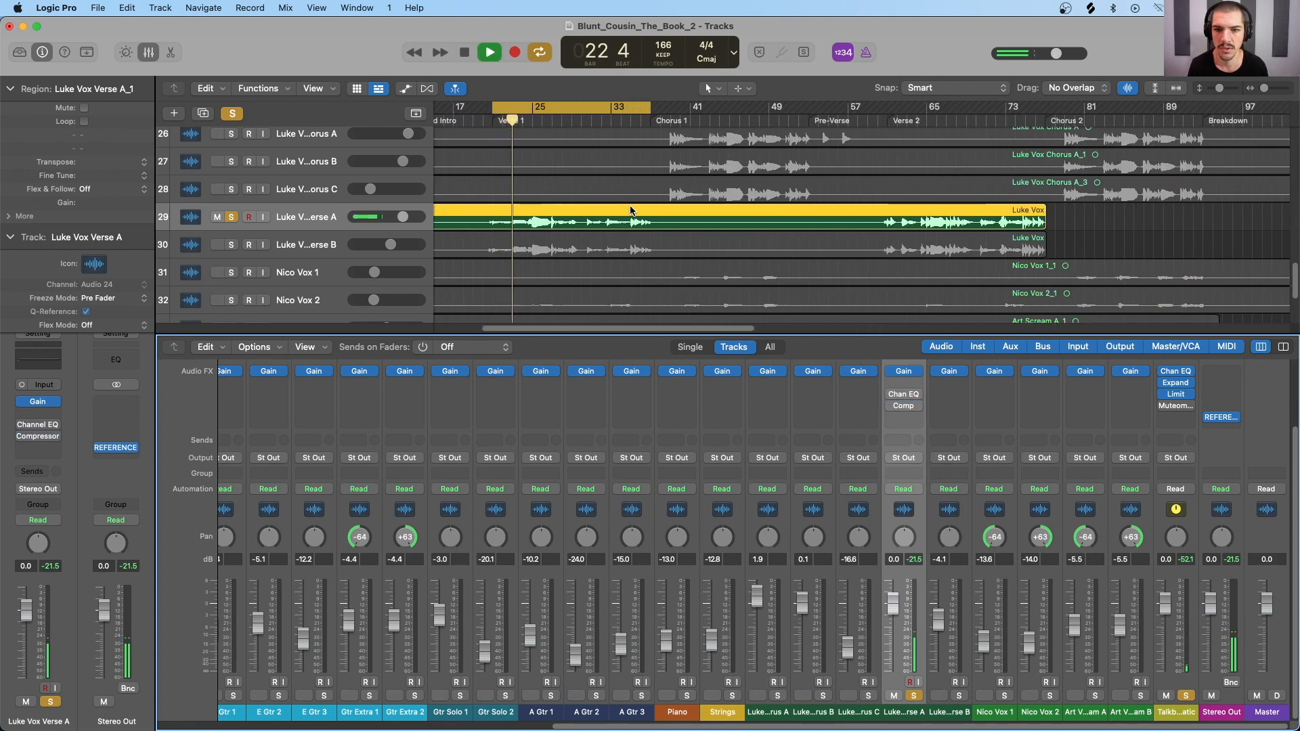
{"action": "key", "text": "super+Right"}
{"action": "key", "text": "super+Right"}
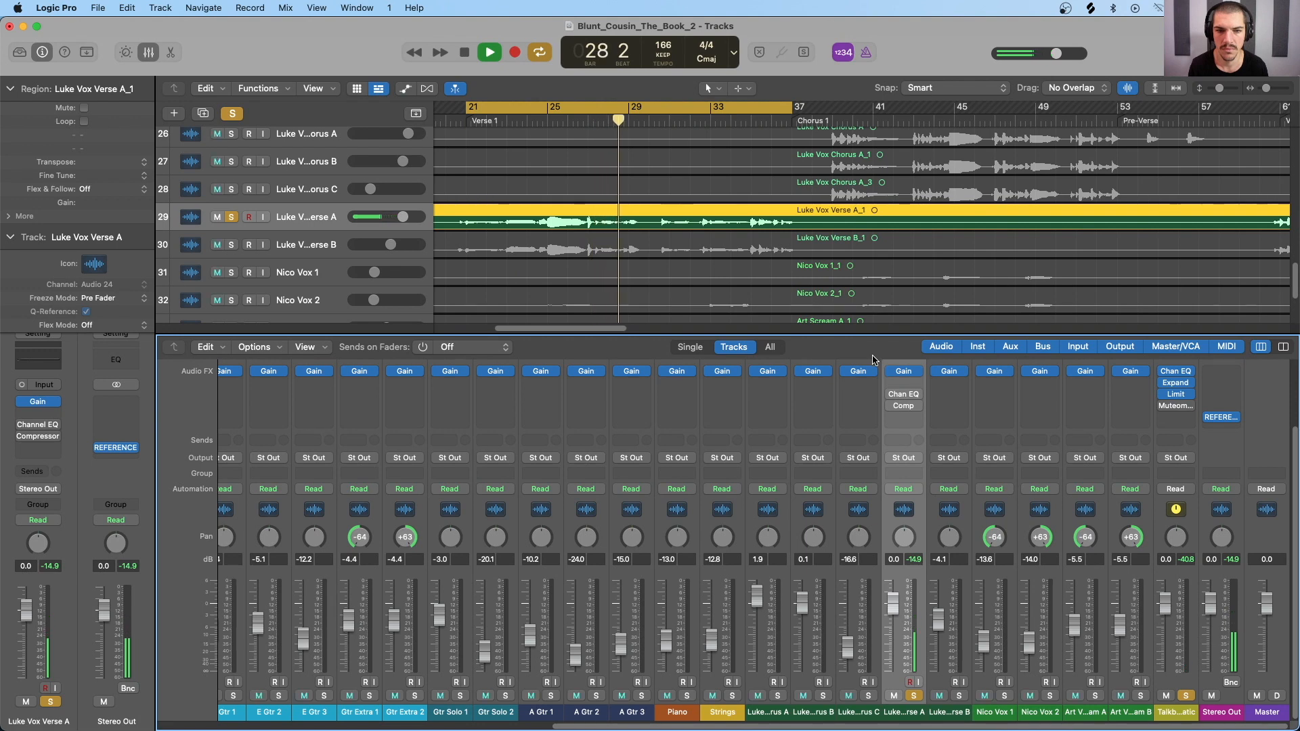
{"action": "key", "text": "space"}
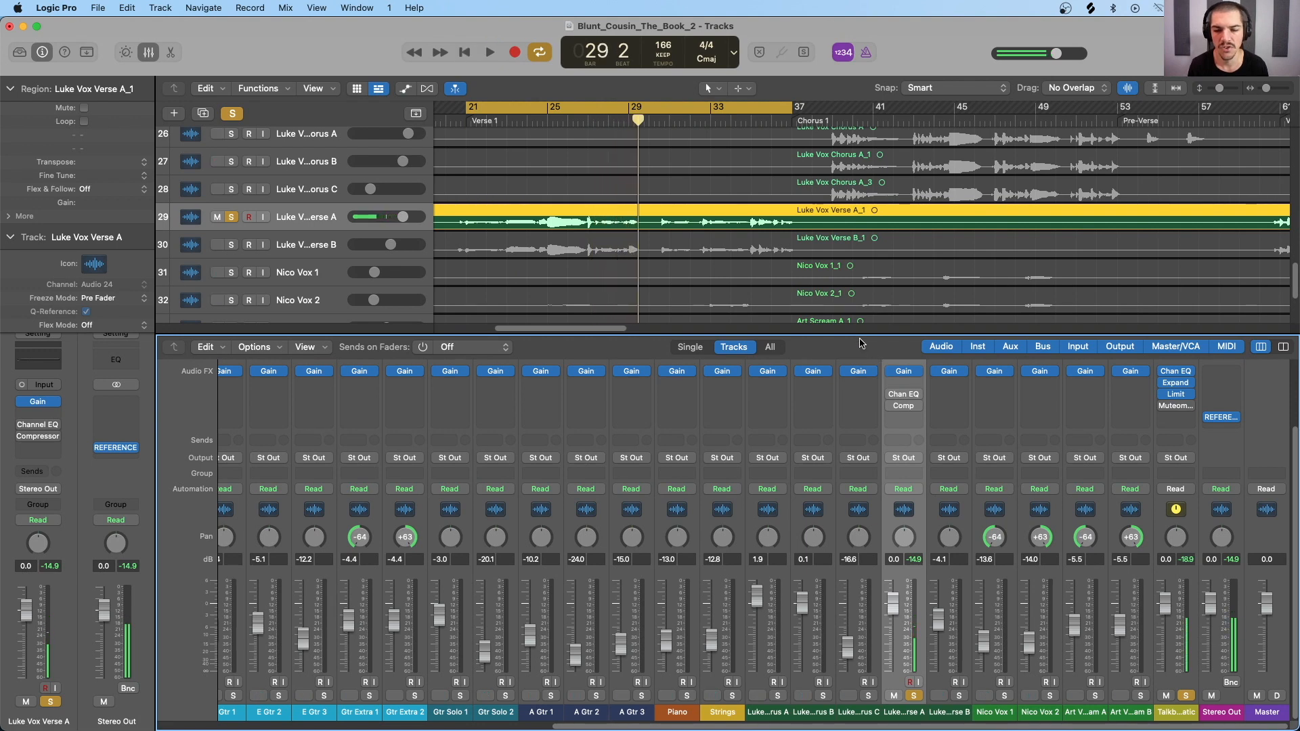
{"action": "key", "text": "super+Down"}
{"action": "key", "text": "super+Down"}
{"action": "key", "text": "super+Down"}
{"action": "key", "text": "super+Down"}
{"action": "key", "text": "super+Down"}
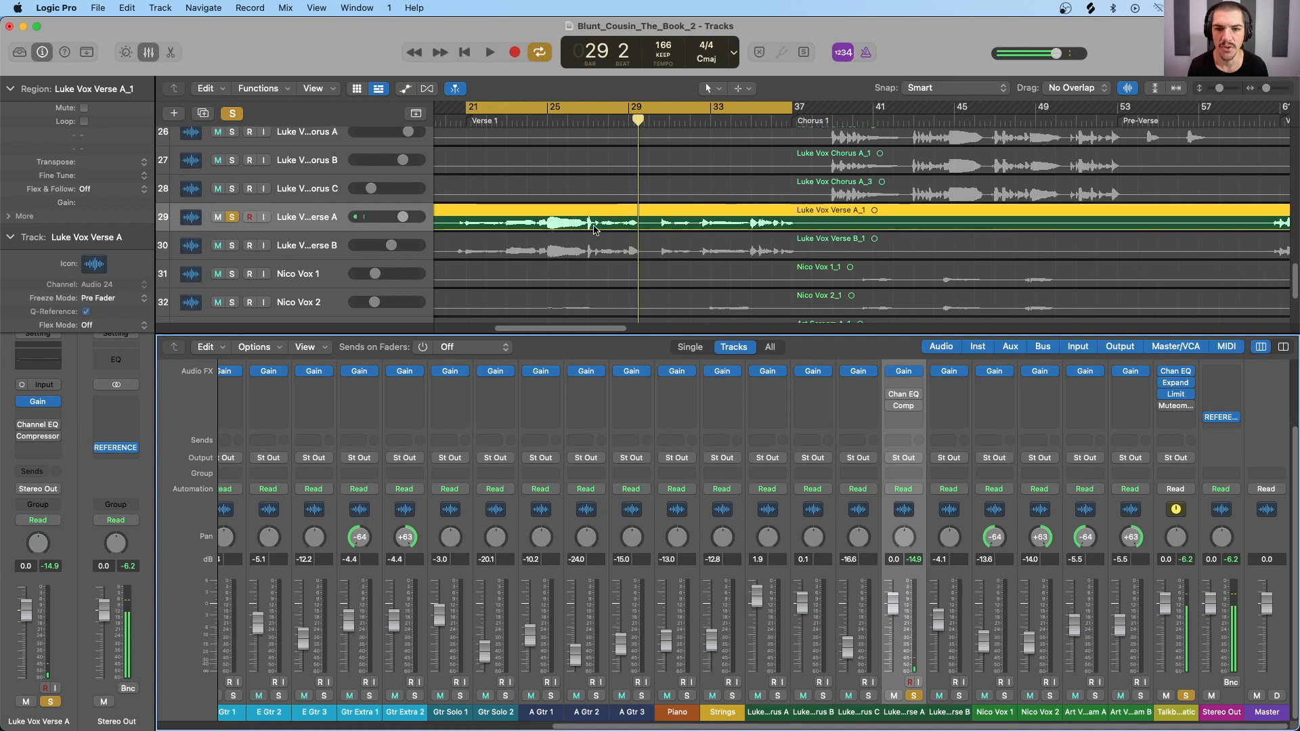
{"action": "key", "text": "super+Down"}
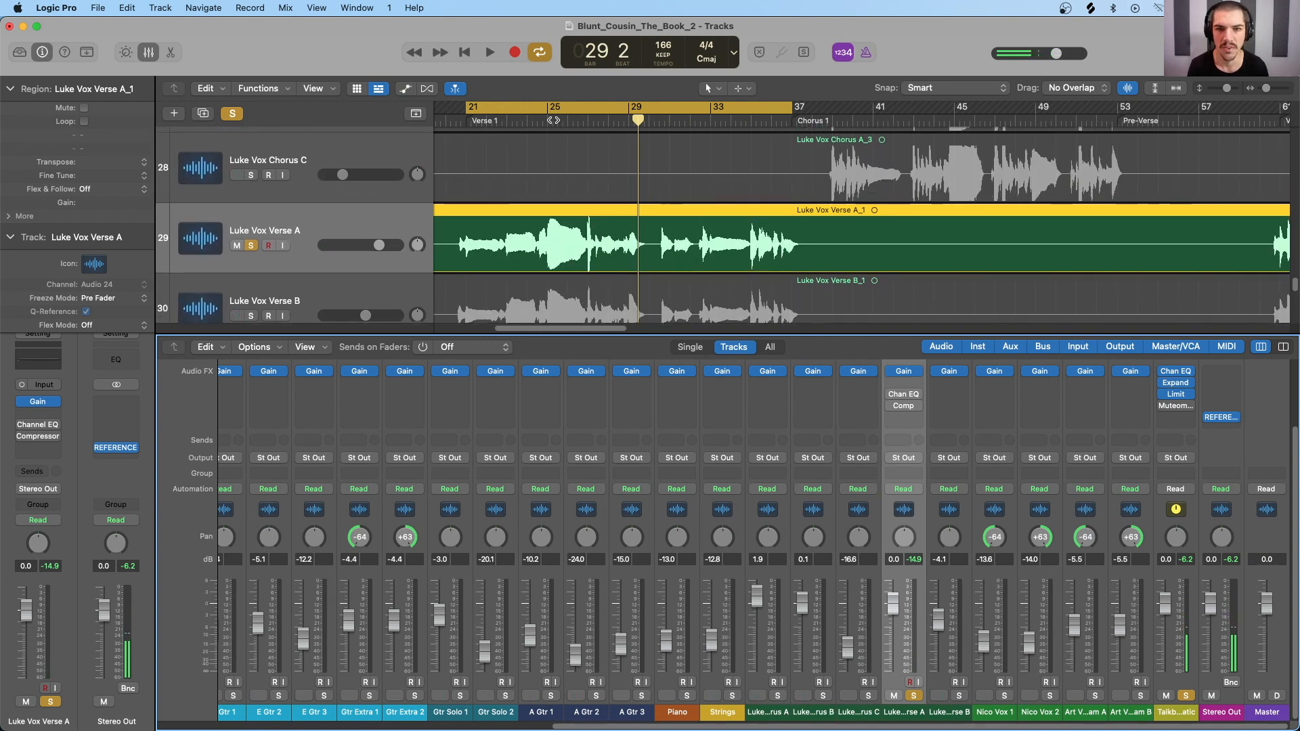
Step: Open the Channel EQ and the Compressor on the Vox Verse A channel strip
{"action": "mouse_move", "coordinate": [895, 399]}
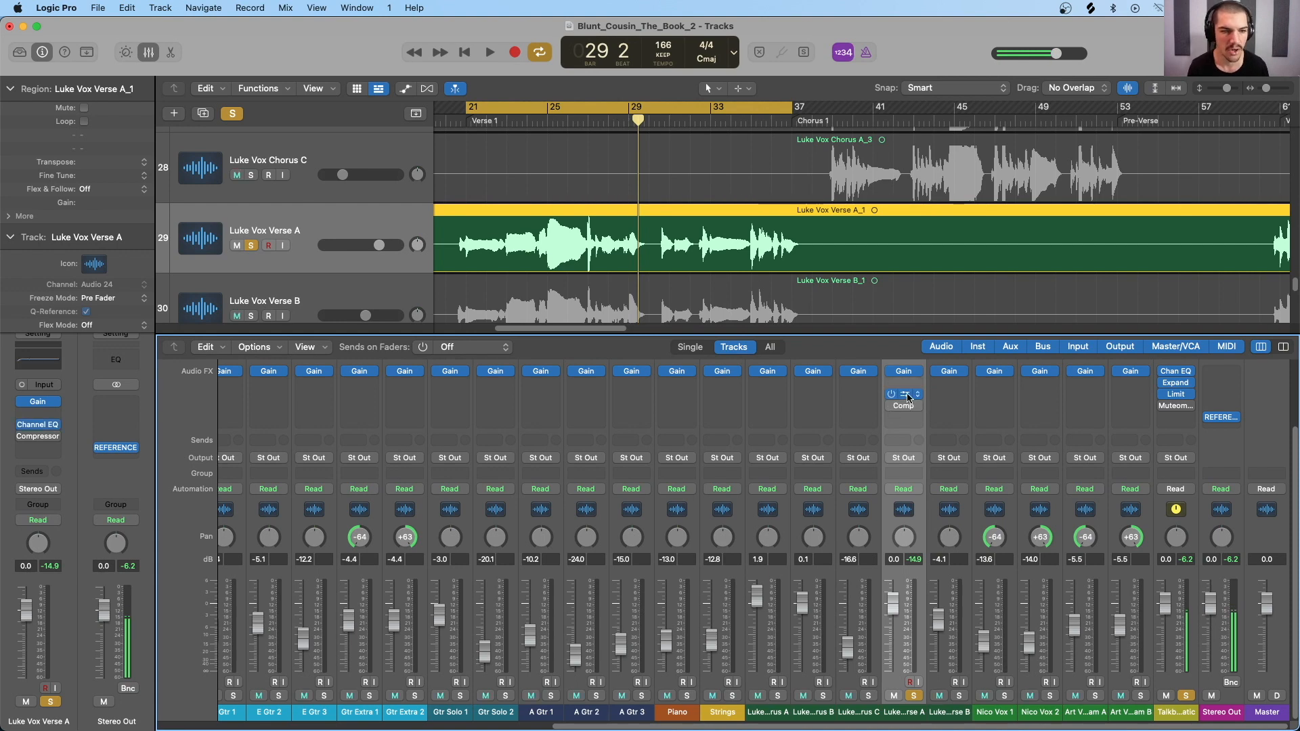
{"action": "left_click", "coordinate": [901, 398]}
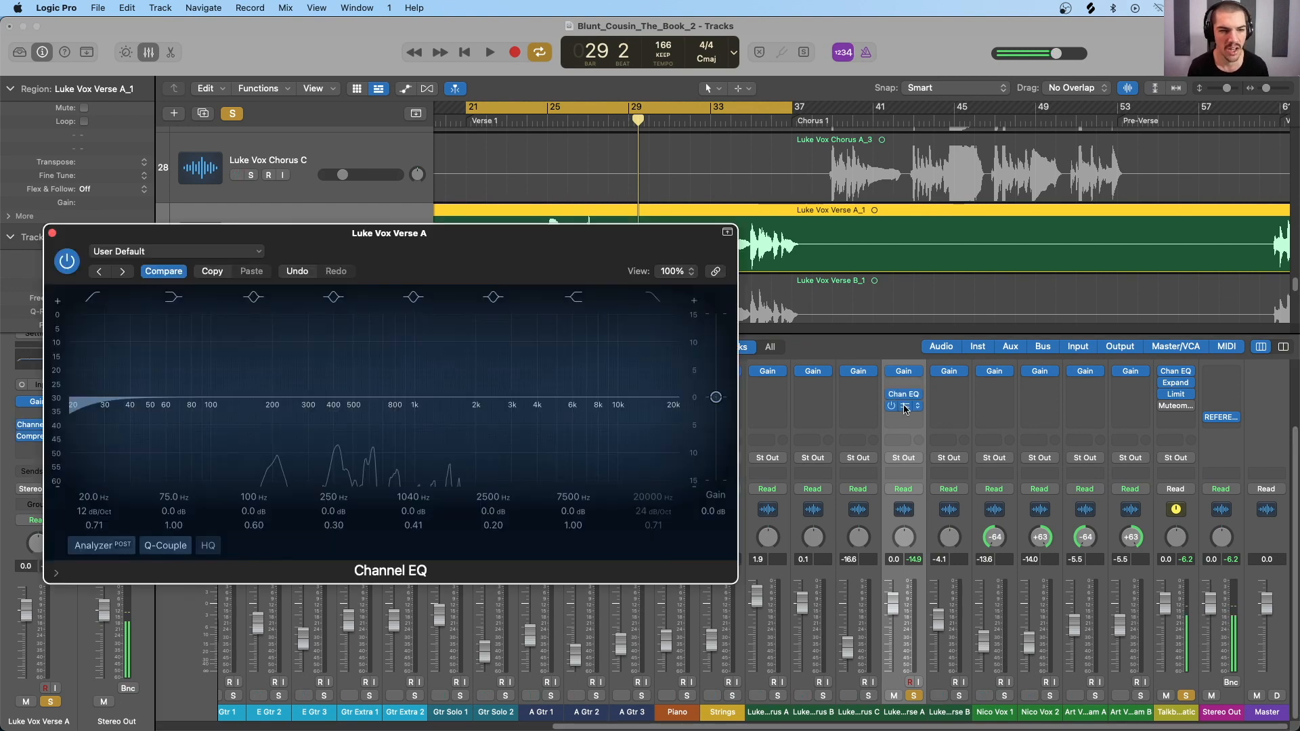
{"action": "left_click", "coordinate": [903, 406]}
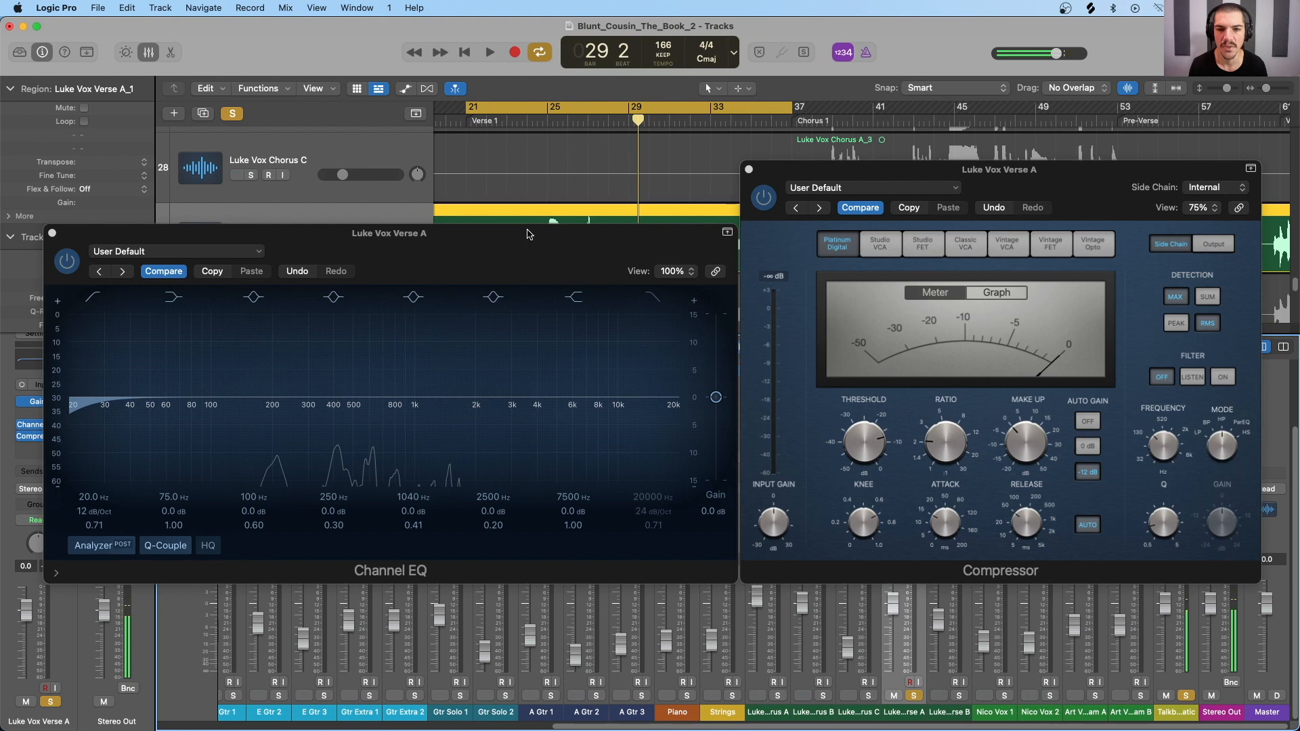
Step: Shorten the cycle range to bars 25–29 and audition the vocal in it
{"action": "left_click_drag", "start_coordinate": [549, 112], "coordinate": [625, 116]}
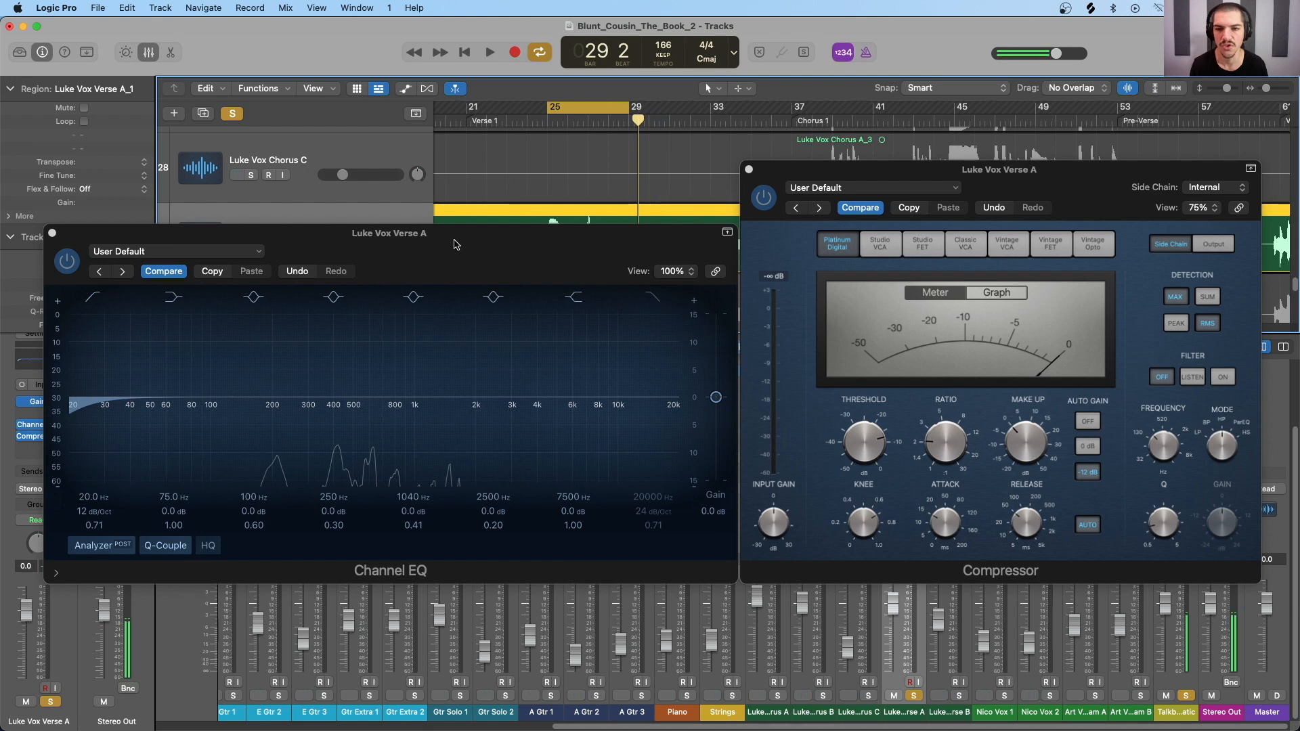
{"action": "key", "text": "space"}
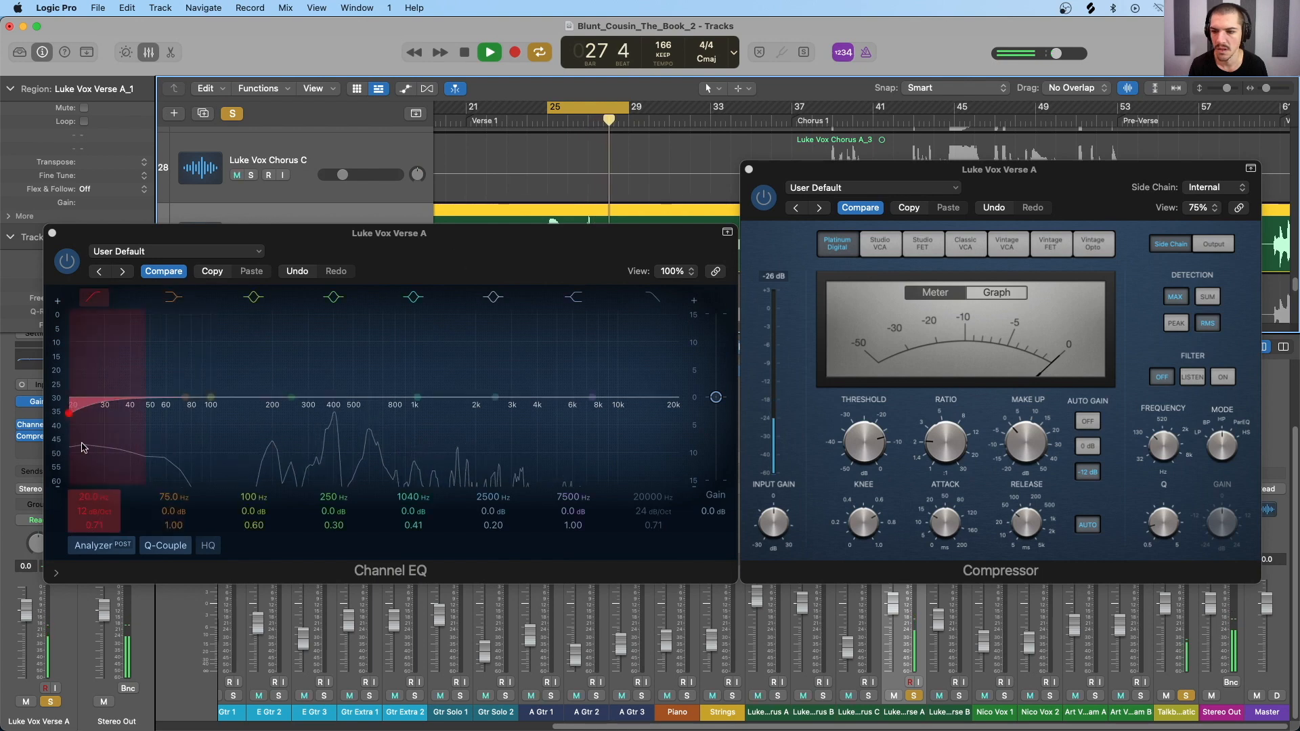
{"action": "key", "text": "space"}
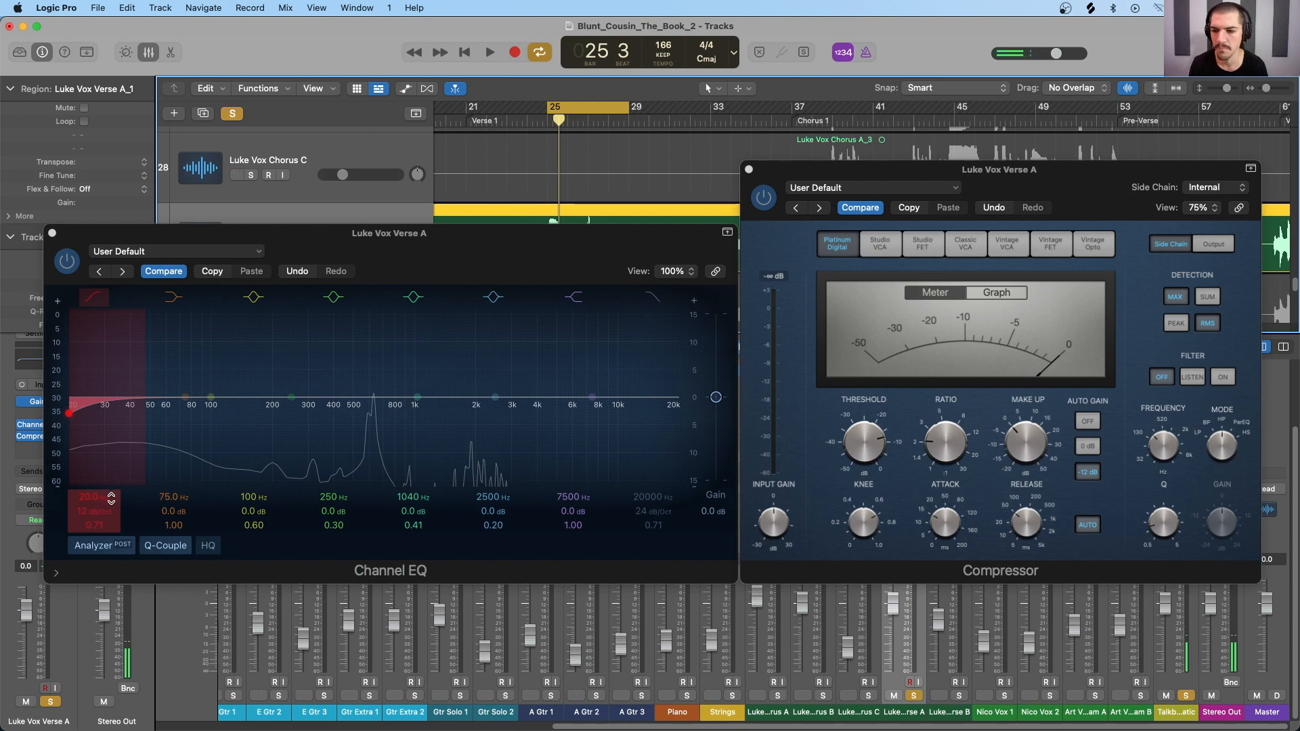
Step: Set the Channel EQ's low cut to 155 Hz at 18 dB/Oct during playback and compare the vocal without and with it
{"action": "key", "text": "space"}
{"action": "left_click_drag", "start_coordinate": [111, 499], "coordinate": [111, 467]}
{"action": "left_click_drag", "start_coordinate": [110, 513], "coordinate": [110, 506]}
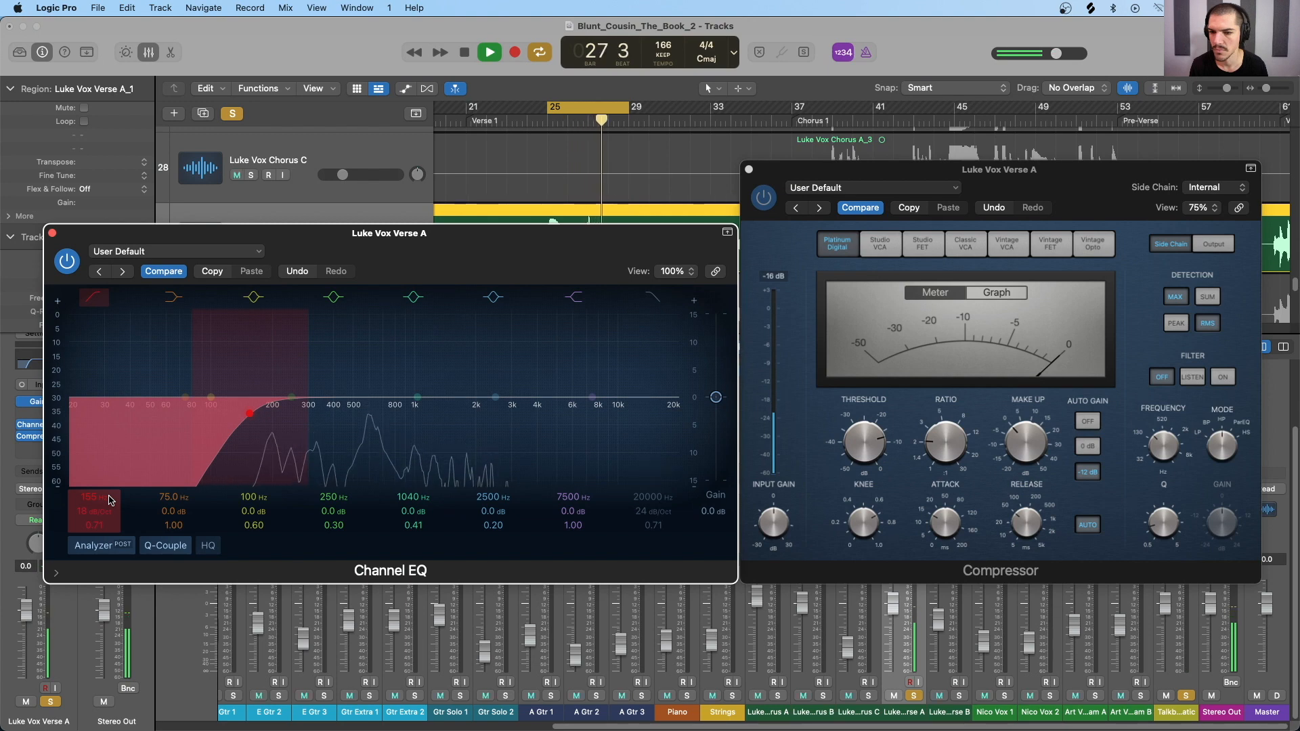
{"action": "left_click", "coordinate": [90, 299]}
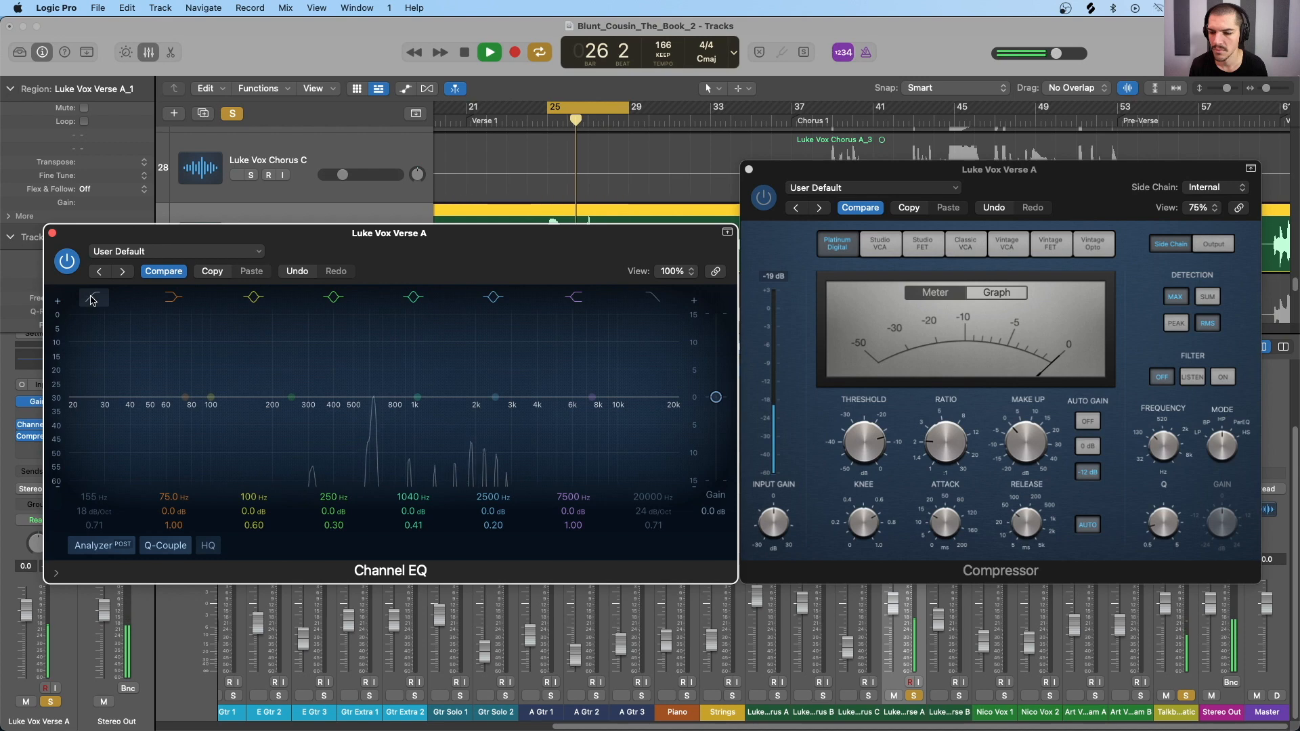
{"action": "left_click", "coordinate": [92, 299]}
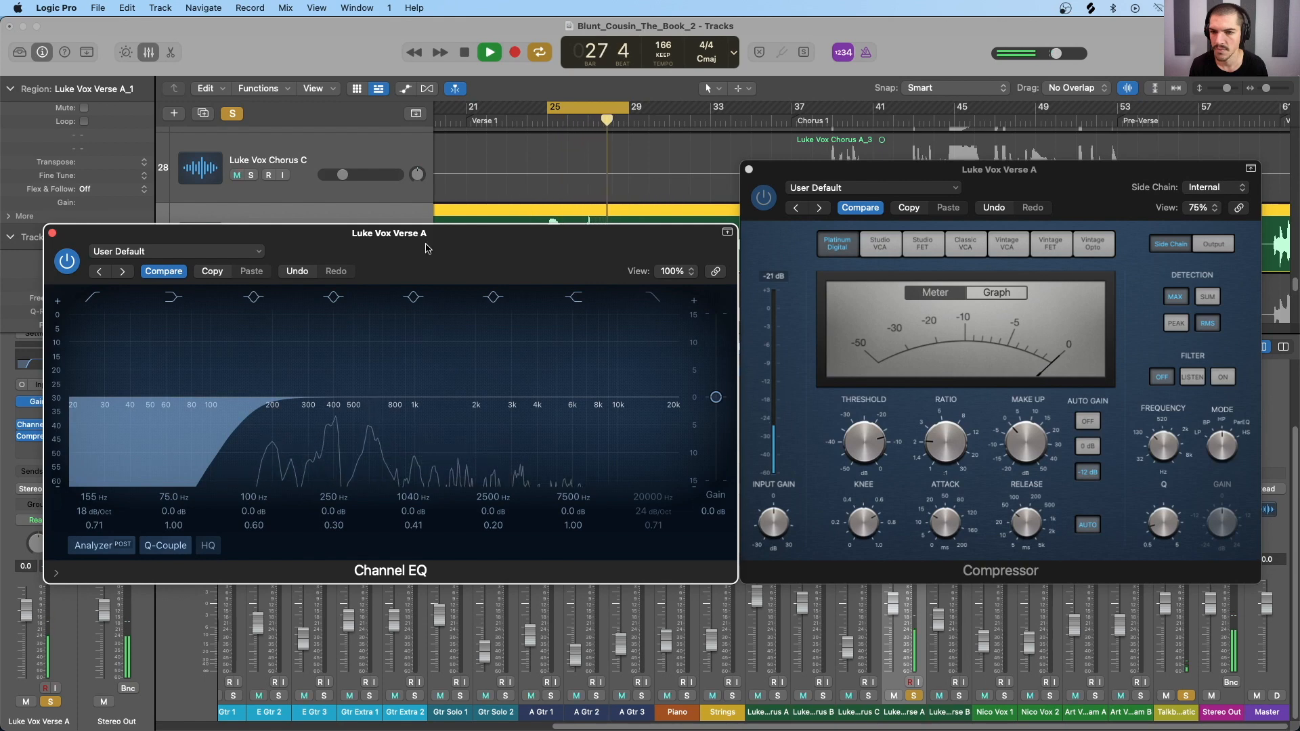
{"action": "key", "text": "space"}
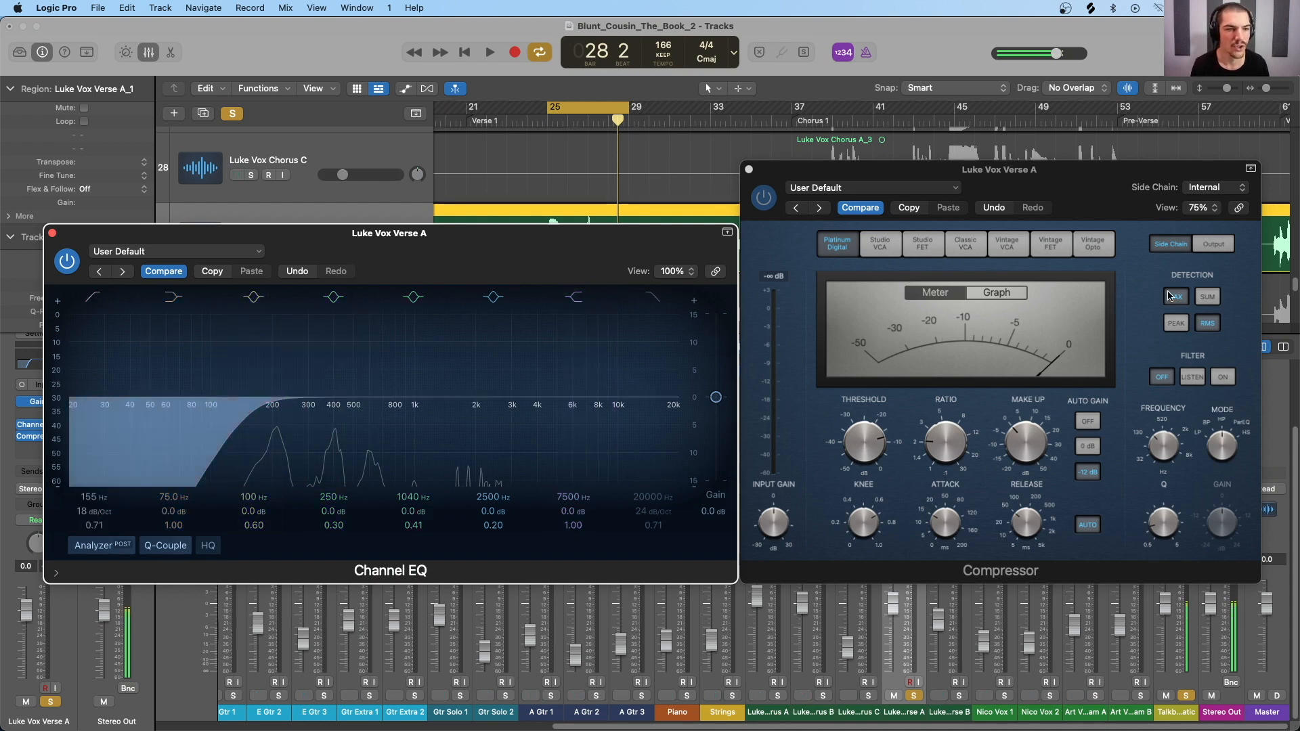
Step: Turn on the Compressor's side-chain filter in HP mode and set its frequency to 155 Hz
{"action": "left_click", "coordinate": [1170, 245]}
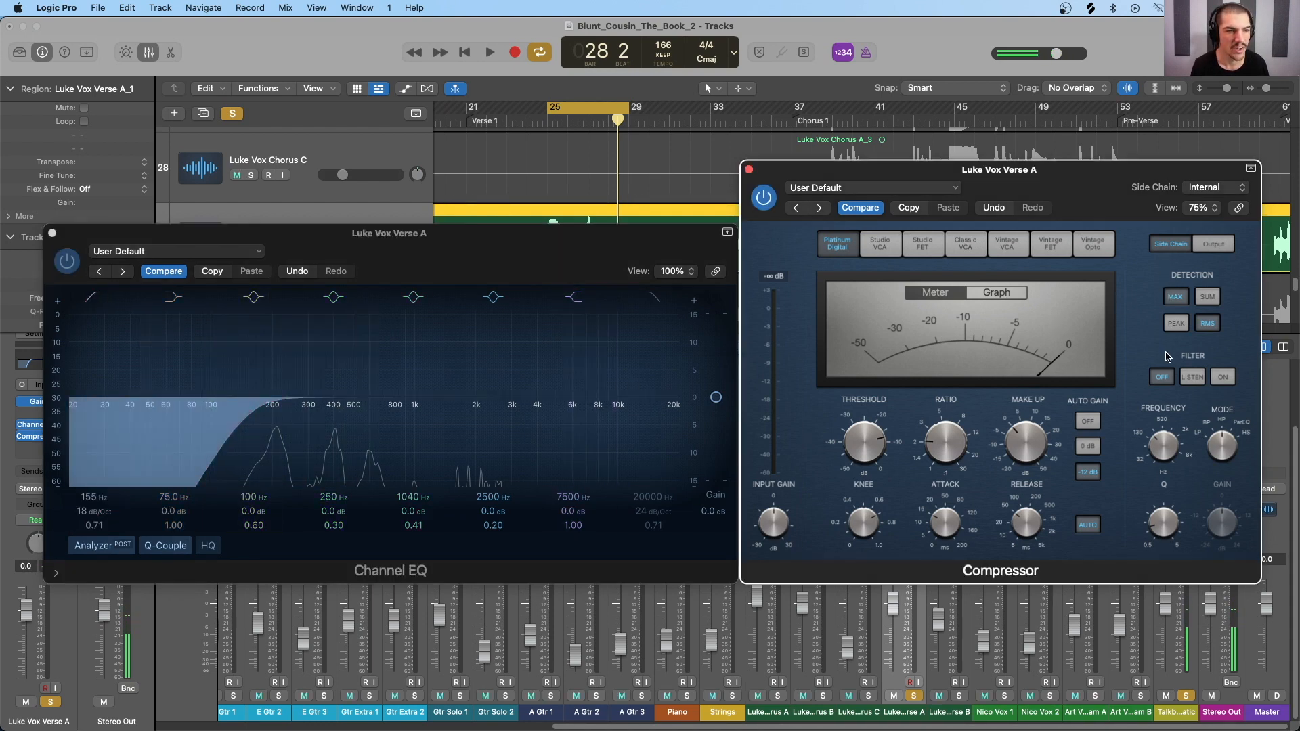
{"action": "left_click", "coordinate": [1225, 379]}
{"action": "left_click_drag", "start_coordinate": [1219, 444], "coordinate": [1172, 443]}
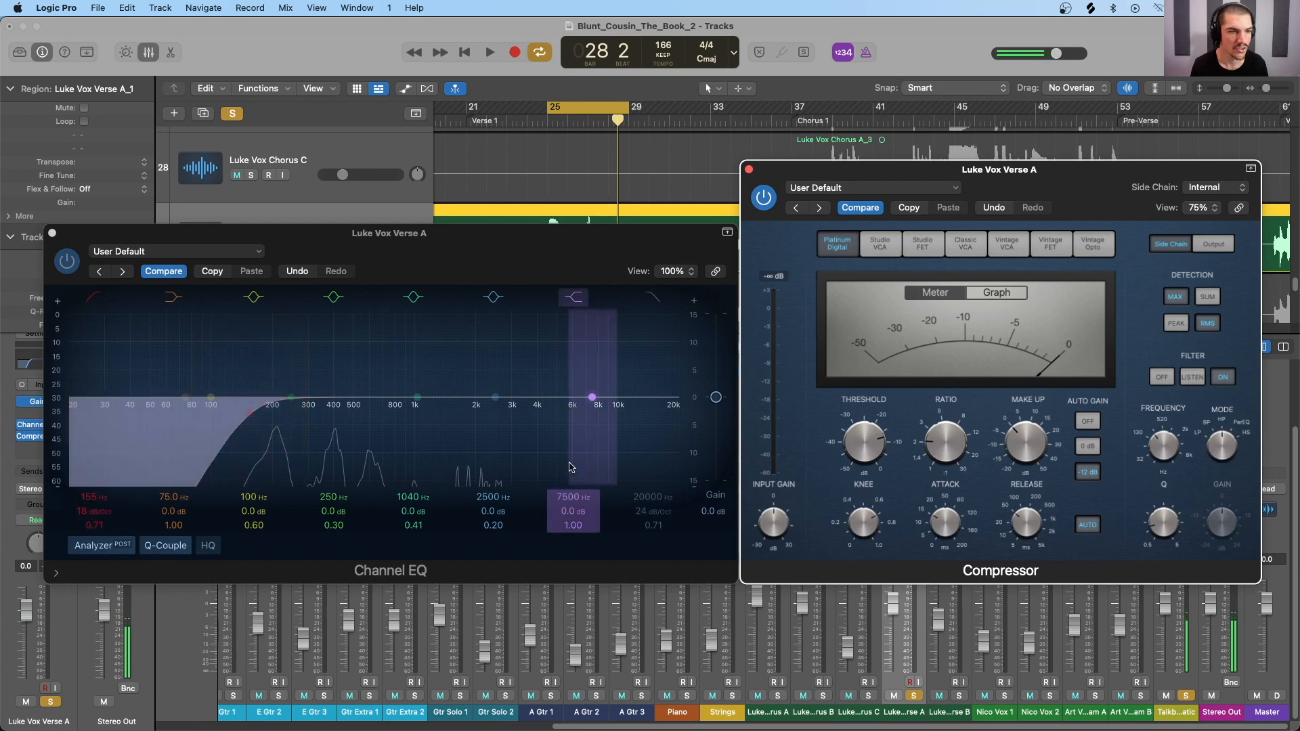
{"action": "left_click_drag", "start_coordinate": [1163, 445], "coordinate": [1165, 439]}
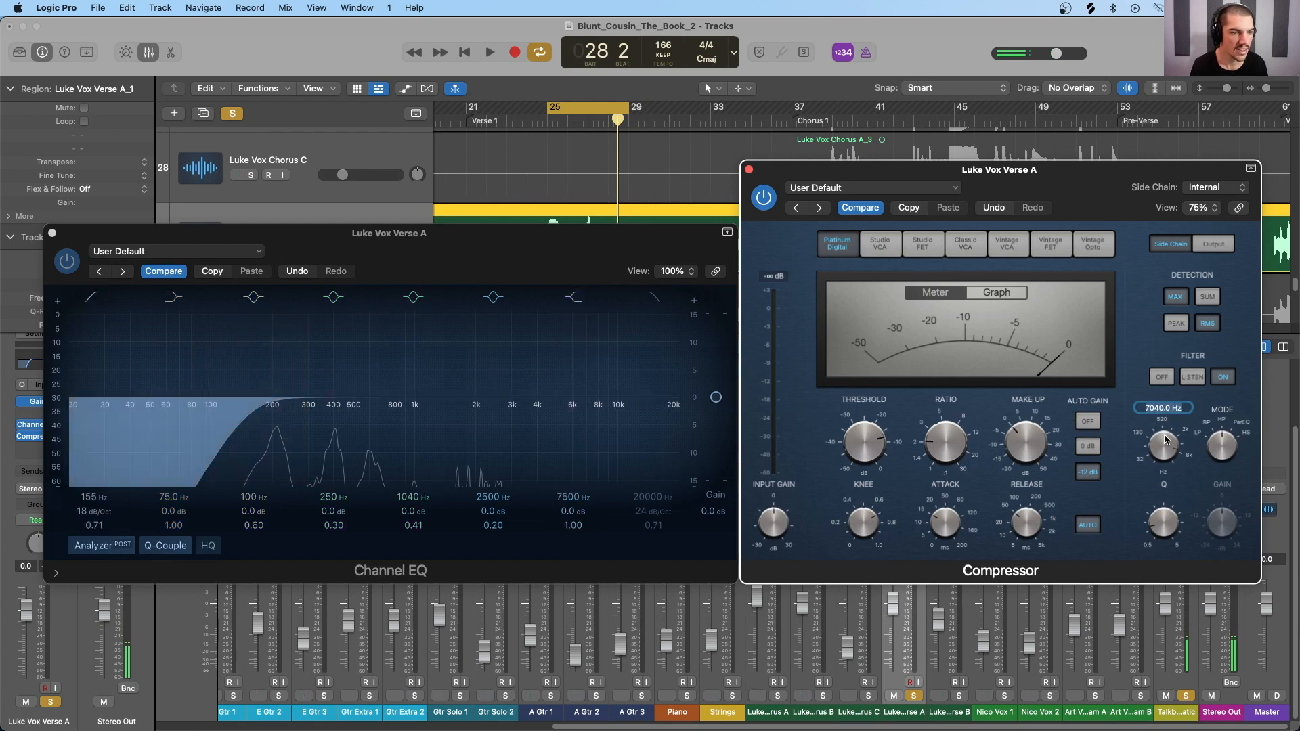
{"action": "type", "text": "155"}
{"action": "key", "text": "Return"}
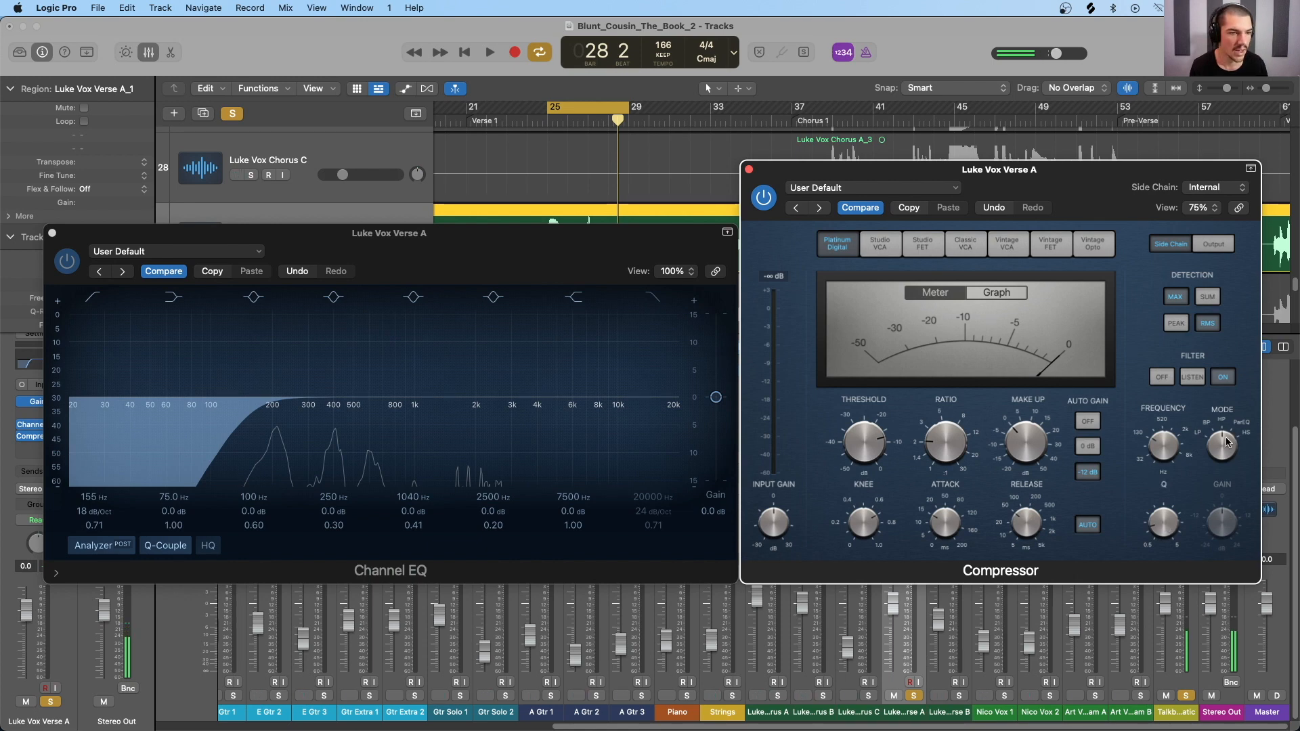
{"action": "left_click", "coordinate": [1220, 377]}
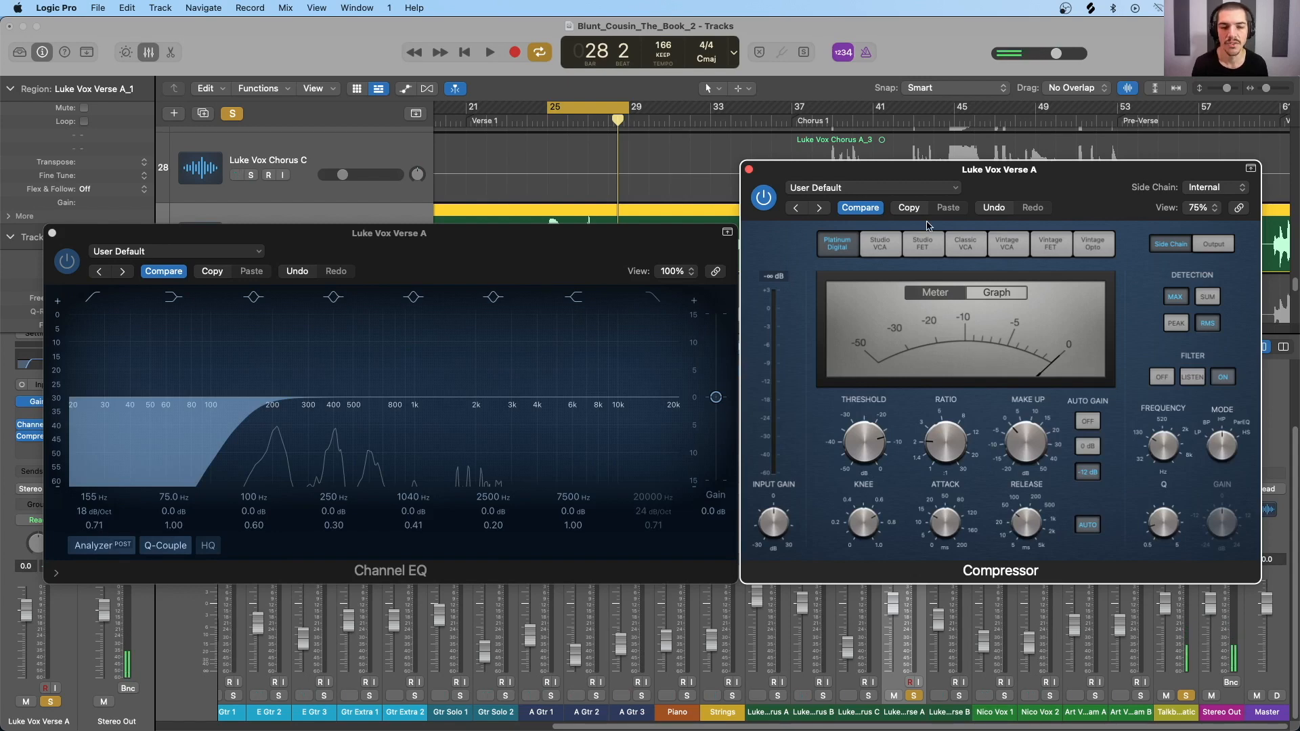
Step: Rearrange the Channel EQ and Compressor windows so they sit side by side without overlapping
{"action": "left_click_drag", "start_coordinate": [798, 177], "coordinate": [990, 179]}
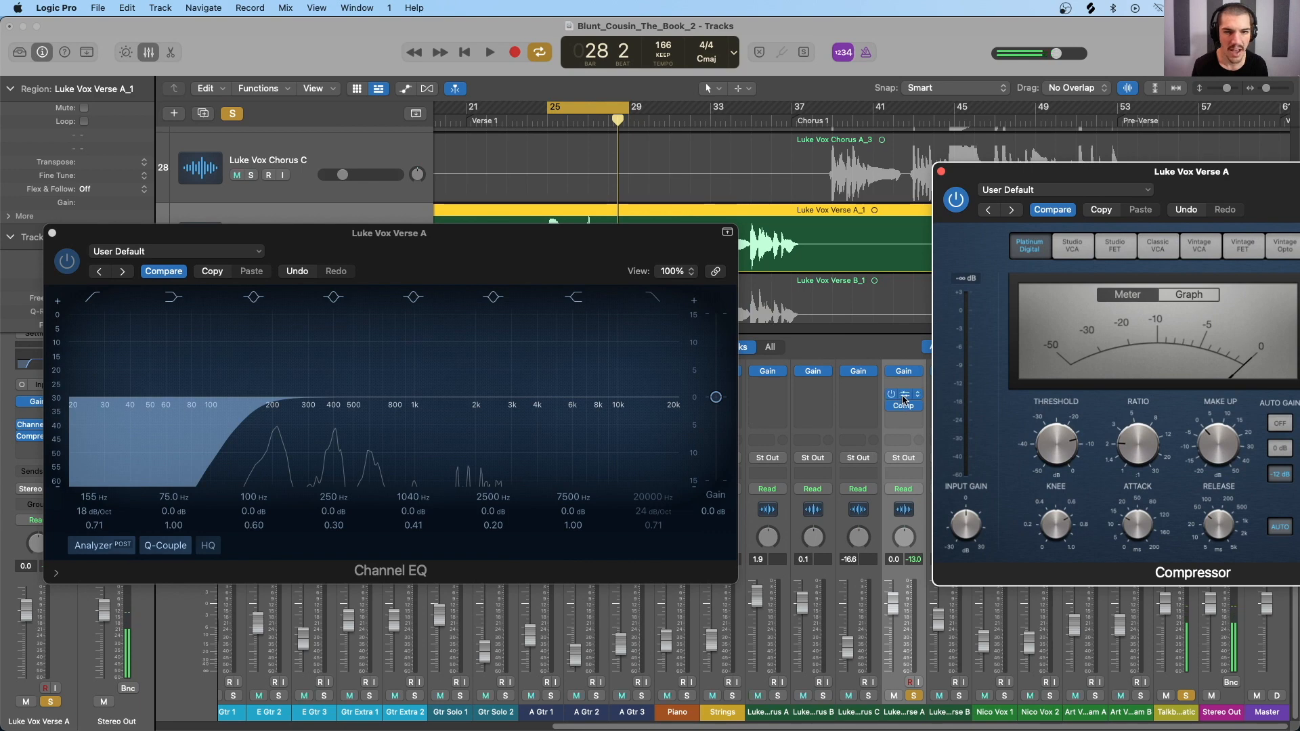
{"action": "left_click_drag", "start_coordinate": [498, 261], "coordinate": [483, 232]}
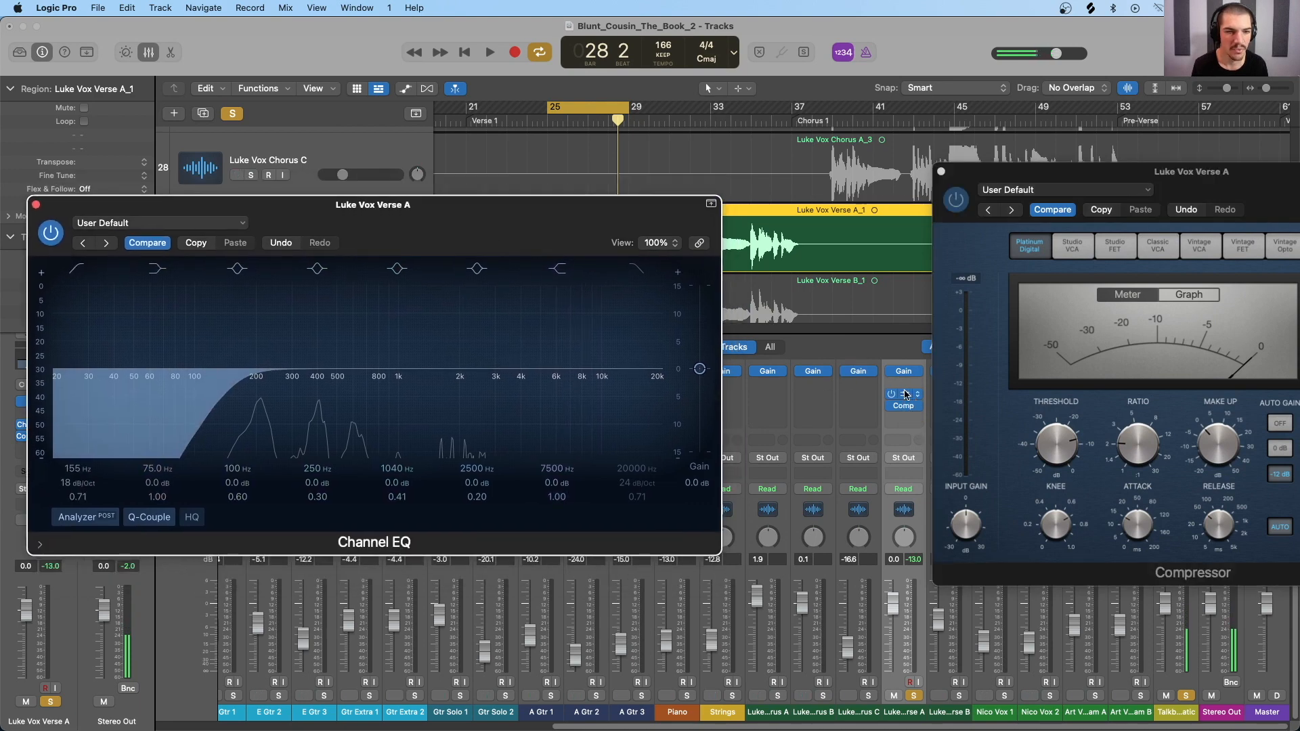
{"action": "left_click_drag", "start_coordinate": [1005, 177], "coordinate": [826, 190]}
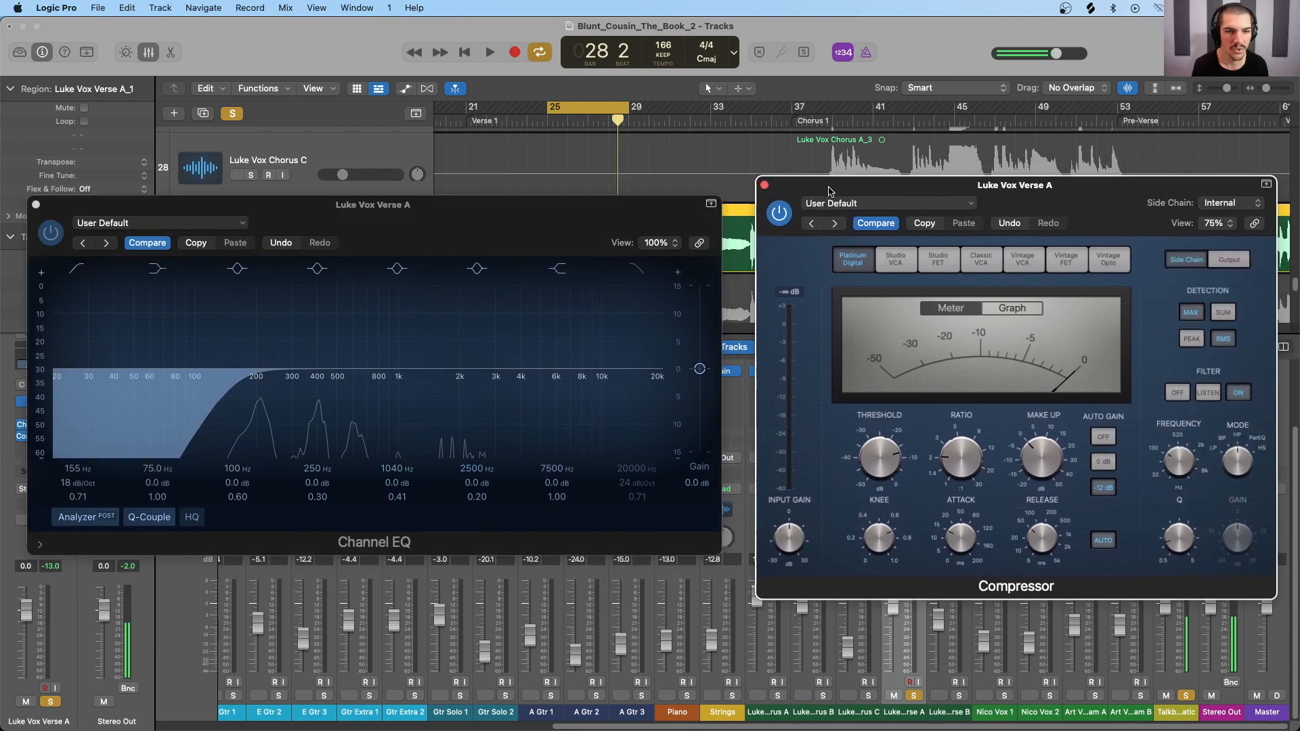
{"action": "left_click_drag", "start_coordinate": [463, 228], "coordinate": [458, 199]}
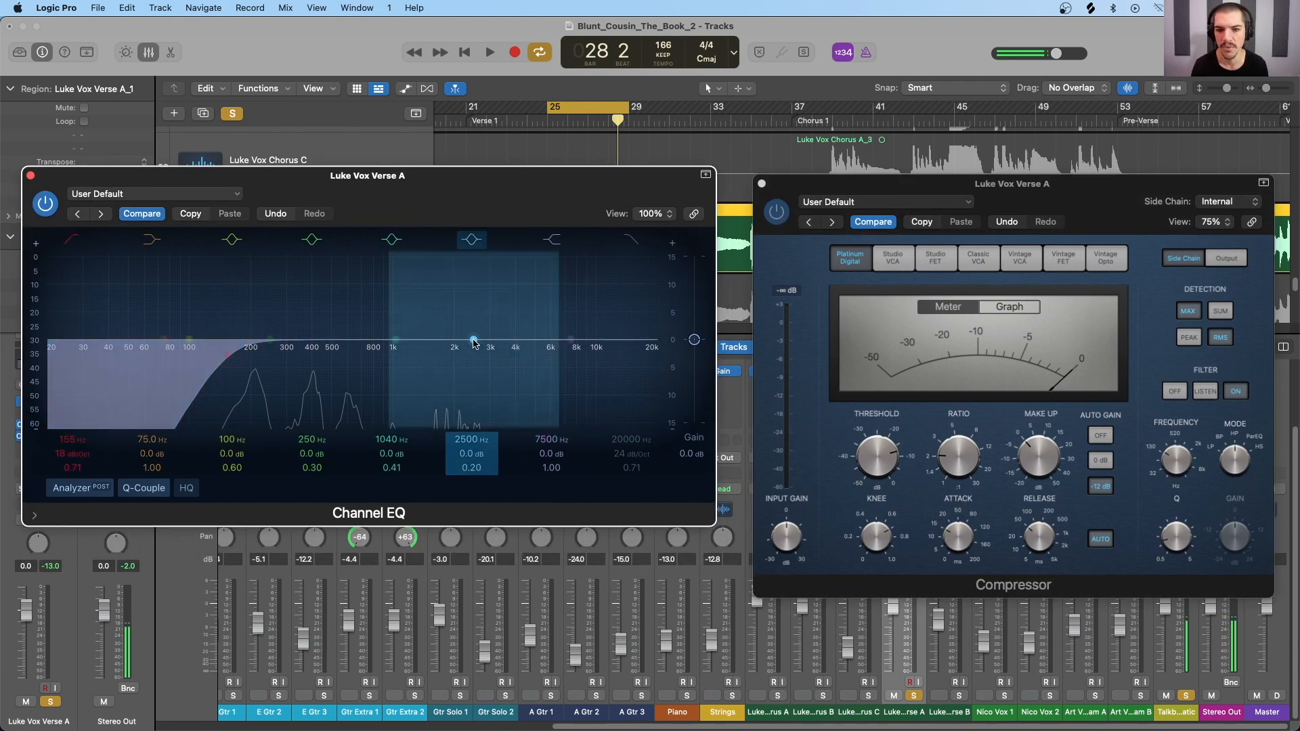
Step: Boost the Channel EQ's 1040 Hz band by 3.8 dB at 3740 Hz during playback and compare the band off and on
{"action": "key", "text": "space"}
{"action": "left_click_drag", "start_coordinate": [397, 339], "coordinate": [508, 318]}
{"action": "left_click", "coordinate": [393, 241]}
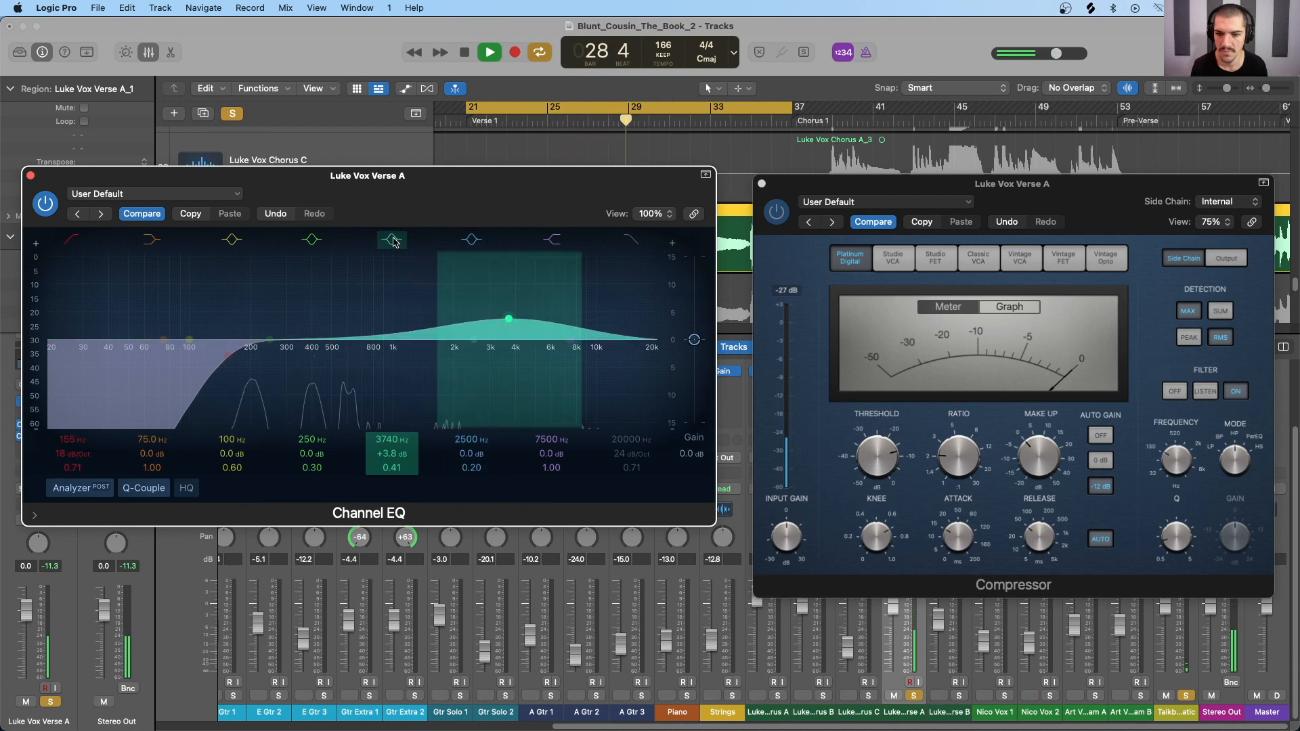
{"action": "left_click", "coordinate": [393, 241]}
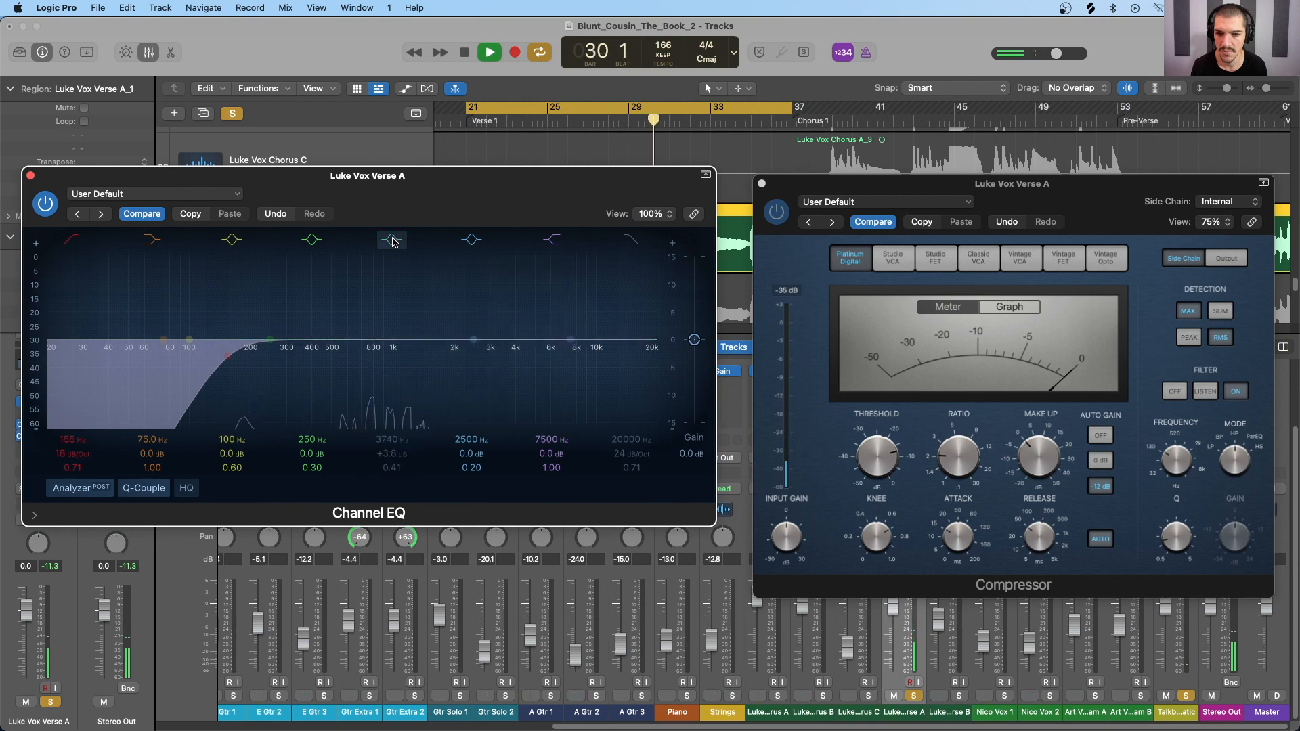
{"action": "left_click", "coordinate": [392, 241]}
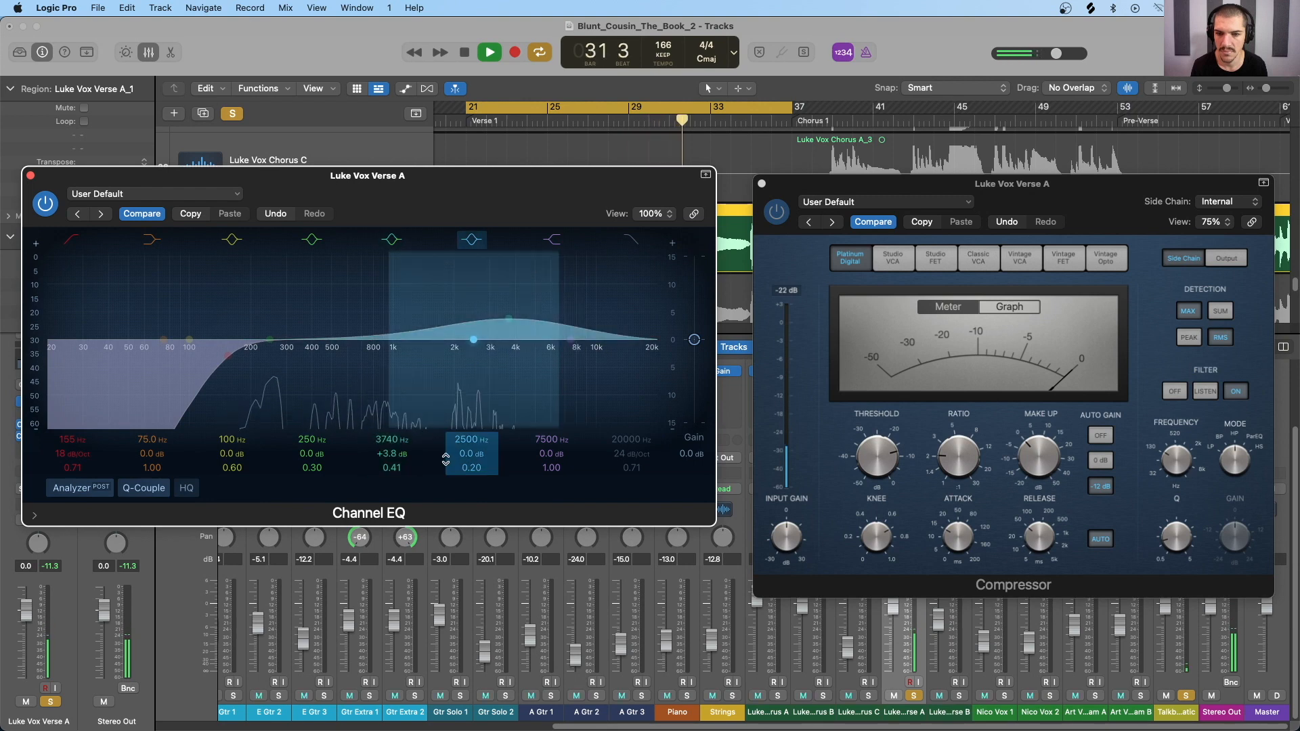
Step: Refine the upper-mid boost to +3.4 dB at 3620 Hz and cut the 250 Hz band by 1.7 dB at 442 Hz with Q 0.71
{"action": "mouse_move", "coordinate": [396, 439]}
{"action": "left_mouse_down"}
{"action": "mouse_move", "coordinate": [397, 400]}
{"action": "mouse_move", "coordinate": [407, 457]}
{"action": "left_mouse_up"}
{"action": "mouse_move", "coordinate": [270, 339]}
{"action": "left_mouse_down"}
{"action": "mouse_move", "coordinate": [326, 350]}
{"action": "mouse_move", "coordinate": [328, 367]}
{"action": "left_mouse_up"}
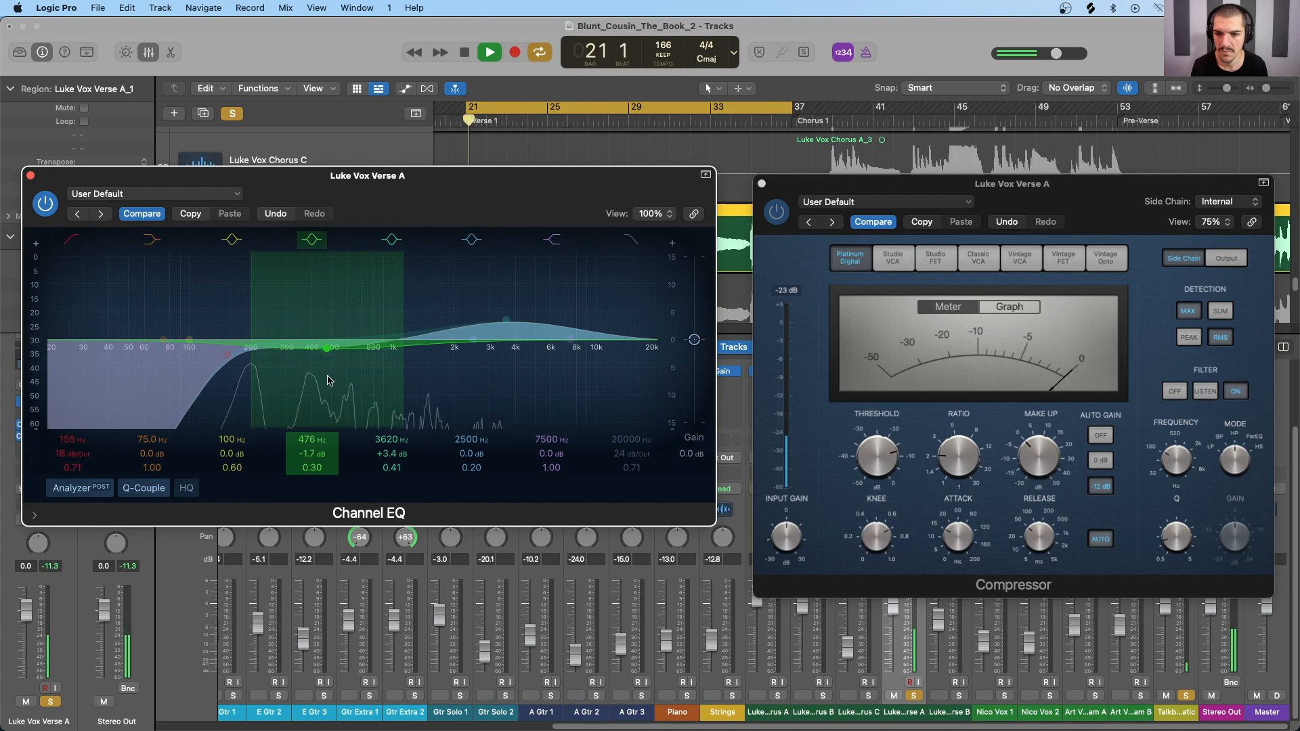
{"action": "left_click_drag", "start_coordinate": [330, 469], "coordinate": [326, 451]}
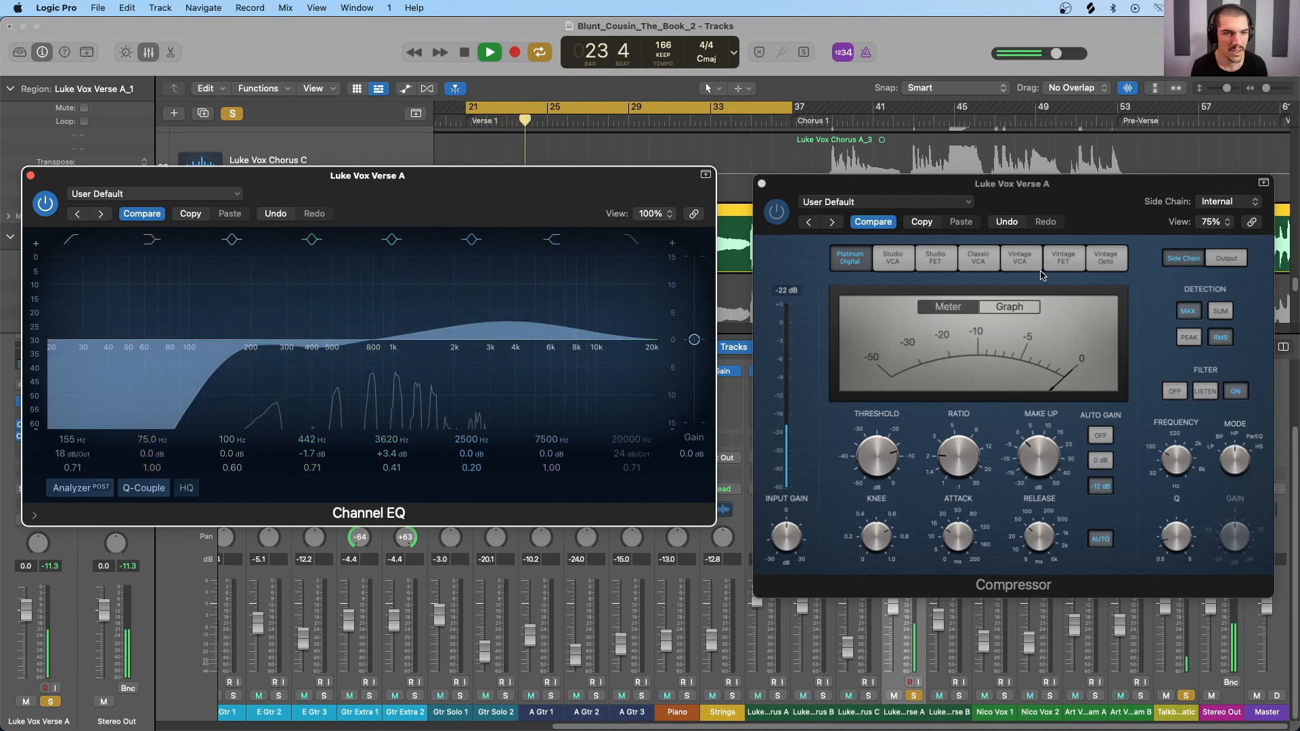
Step: Lower the Compressor's threshold while the vocal plays and switch its auto gain off
{"action": "left_click_drag", "start_coordinate": [1027, 198], "coordinate": [999, 194]}
{"action": "mouse_move", "coordinate": [848, 451]}
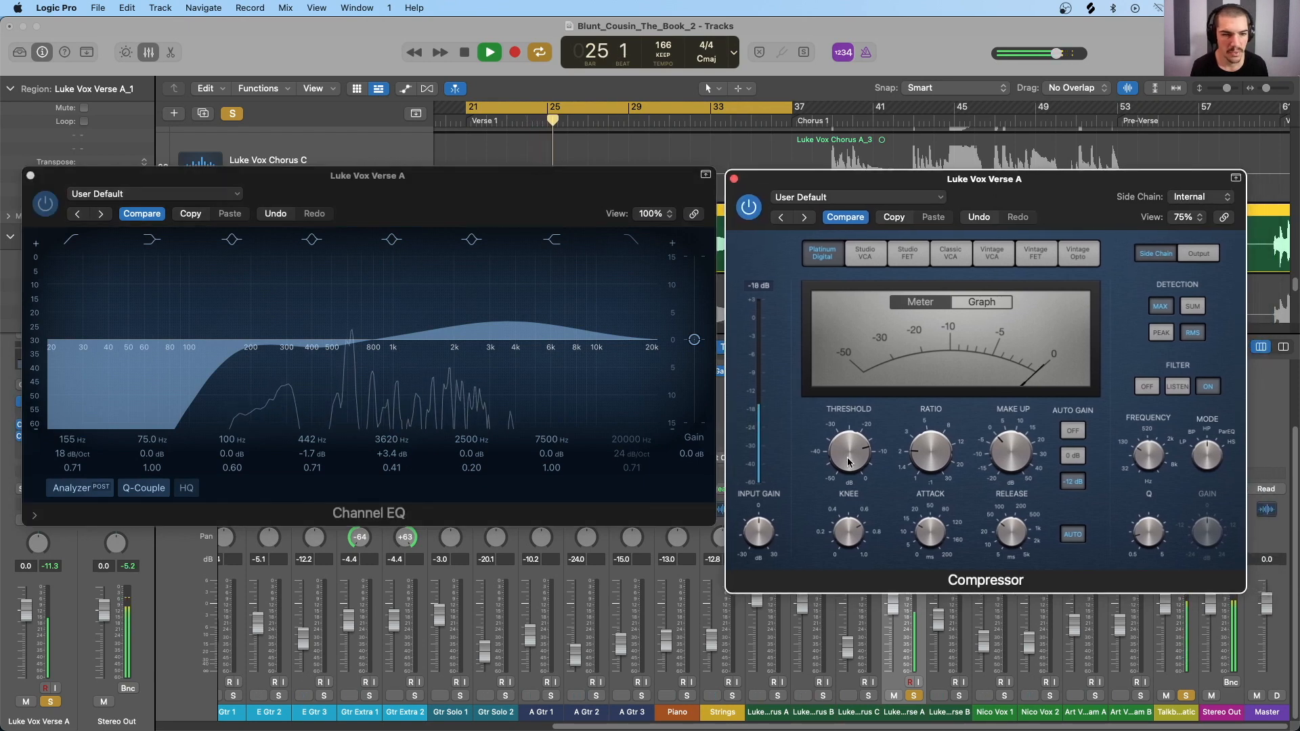
{"action": "left_click_drag", "start_coordinate": [848, 452], "coordinate": [849, 486]}
{"action": "mouse_move", "coordinate": [947, 462]}
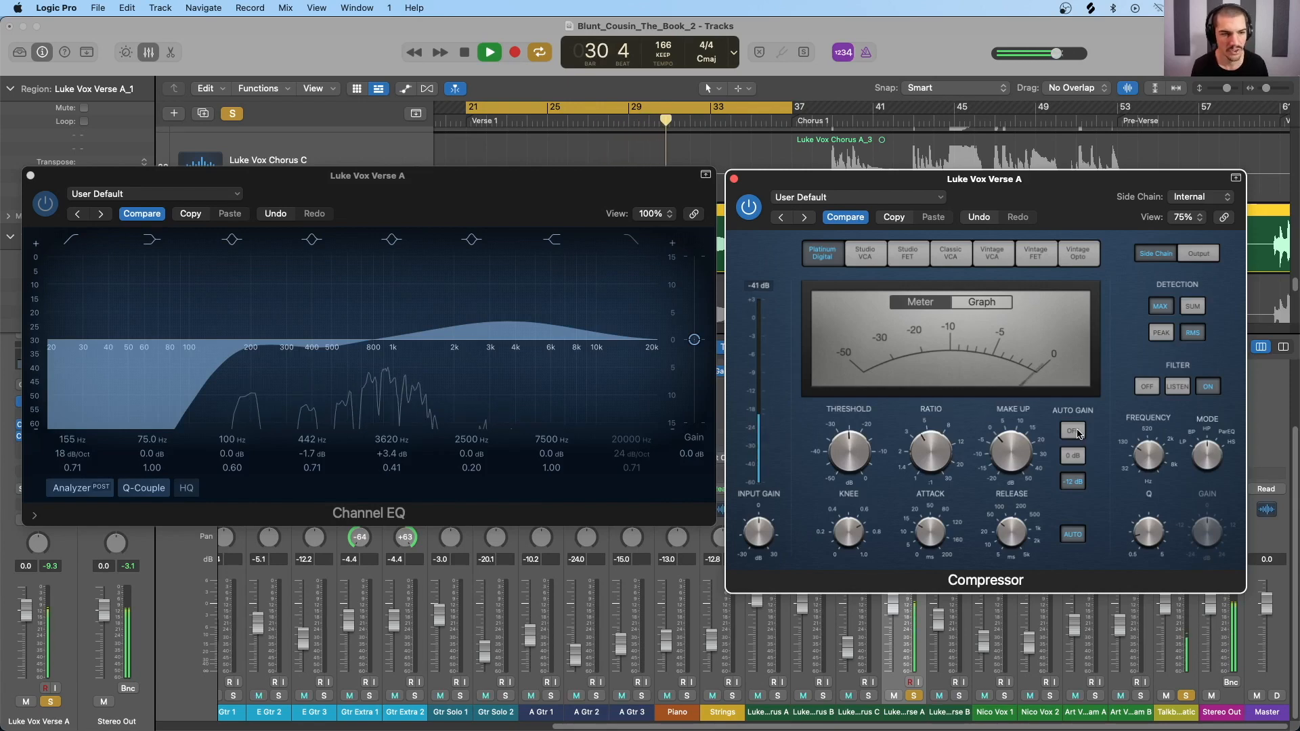
{"action": "left_click", "coordinate": [1075, 432]}
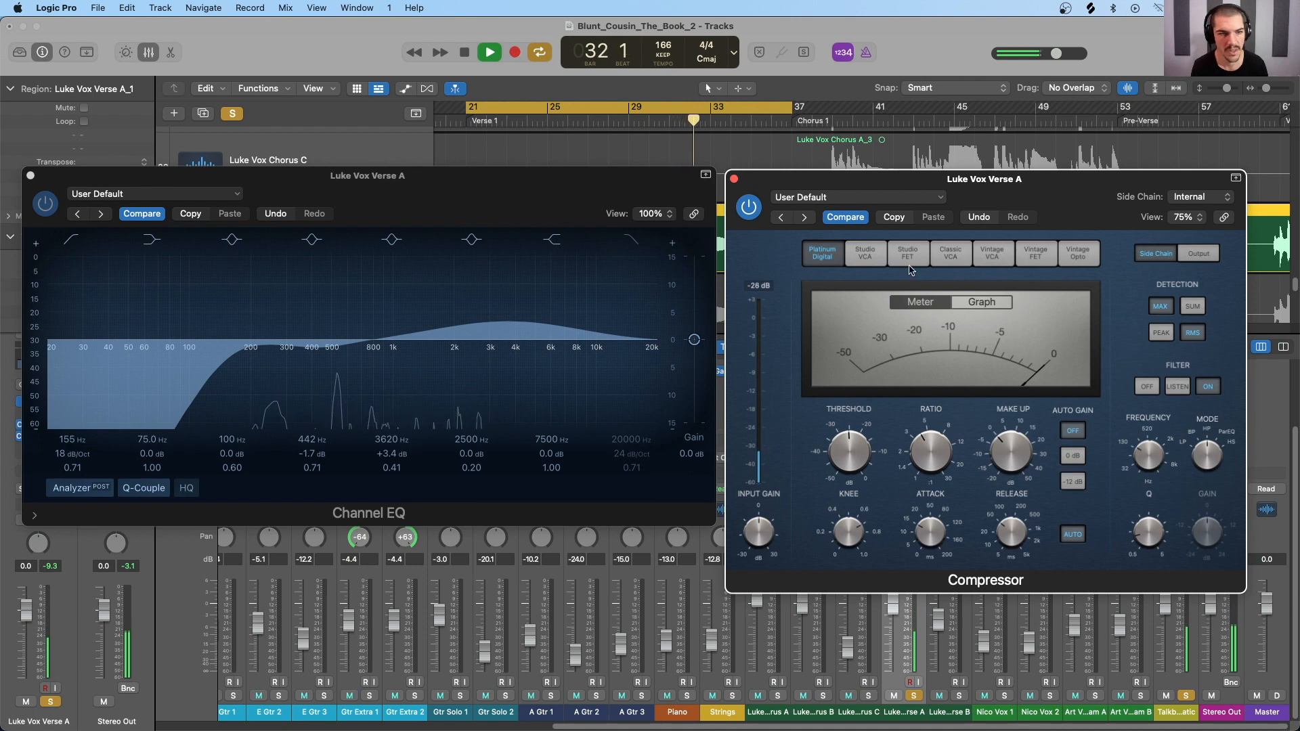
Step: Compare the vocal with the Compressor bypassed and enabled during playback
{"action": "left_click", "coordinate": [744, 208]}
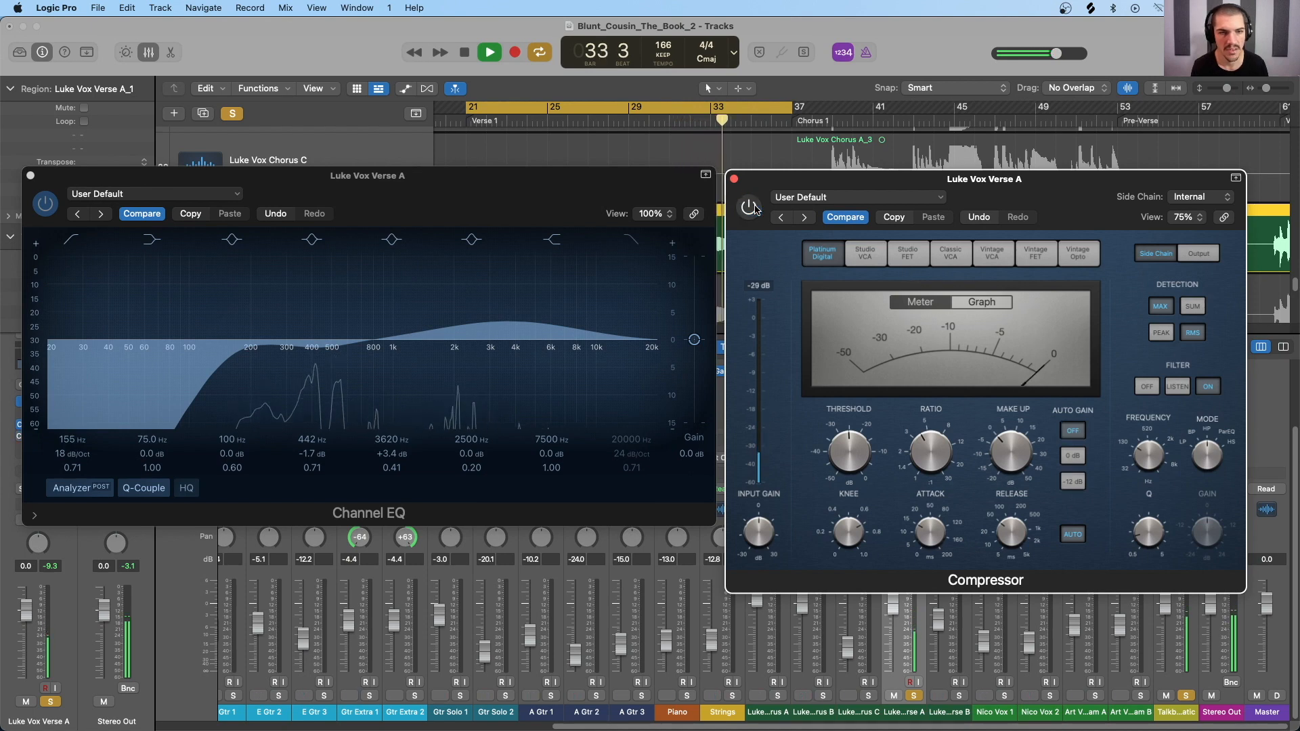
{"action": "left_click", "coordinate": [749, 207]}
{"action": "left_click", "coordinate": [749, 207]}
{"action": "left_click", "coordinate": [750, 207]}
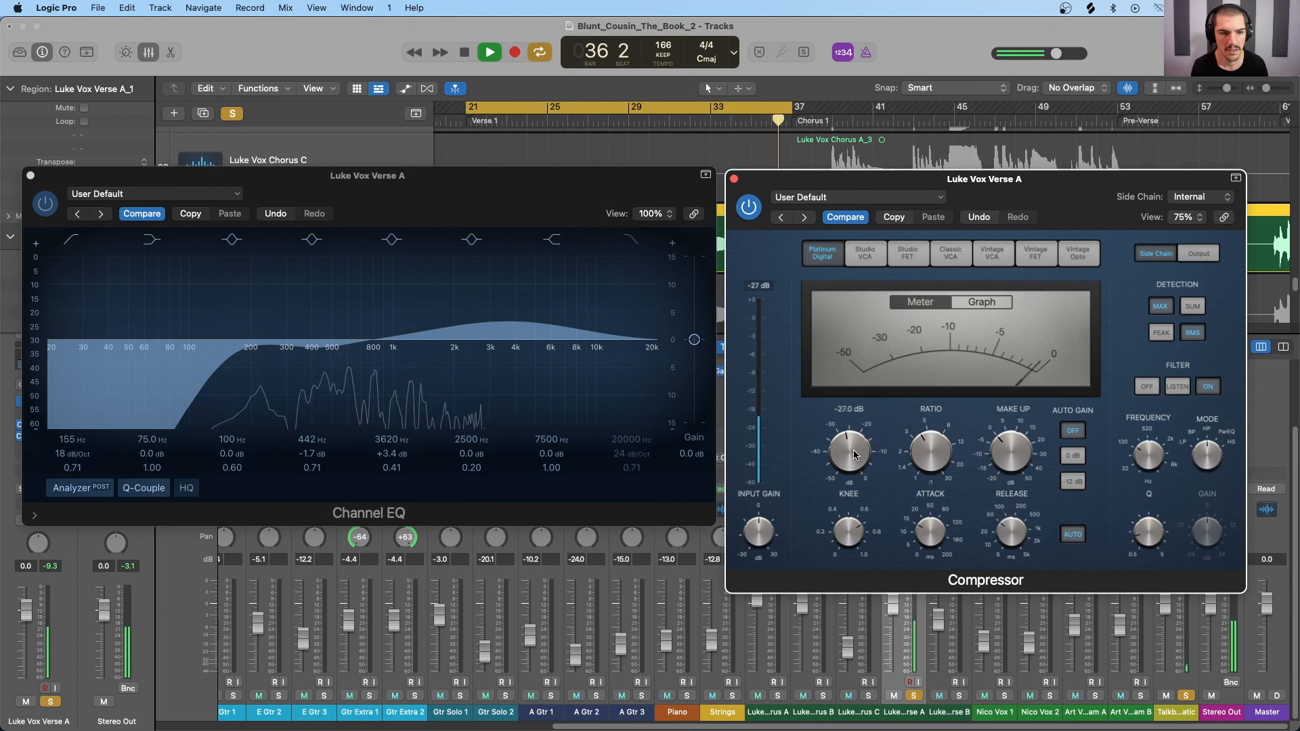
Step: Raise the Channel EQ's low-cut frequency to 172 Hz and fine-tune the Compressor's threshold while the vocal plays
{"action": "left_click_drag", "start_coordinate": [81, 442], "coordinate": [80, 435]}
{"action": "left_click", "coordinate": [850, 467]}
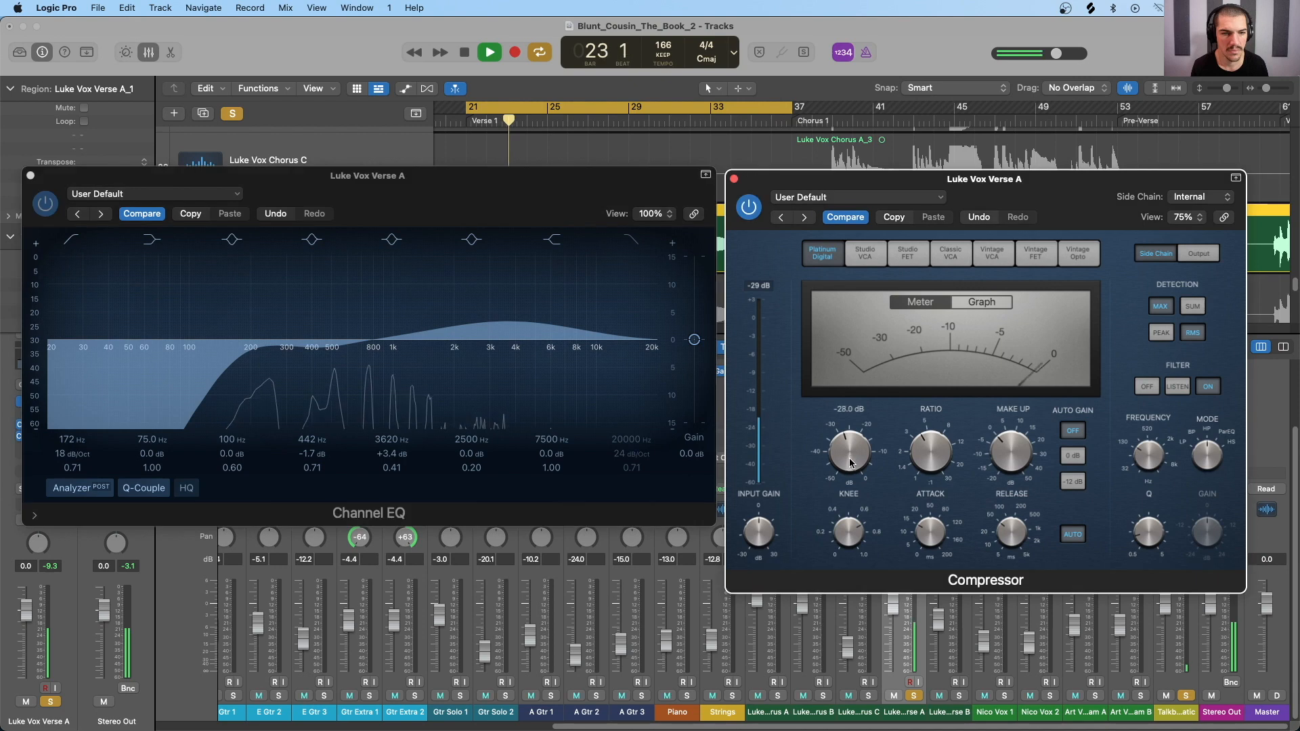
{"action": "left_click_drag", "start_coordinate": [851, 459], "coordinate": [850, 449]}
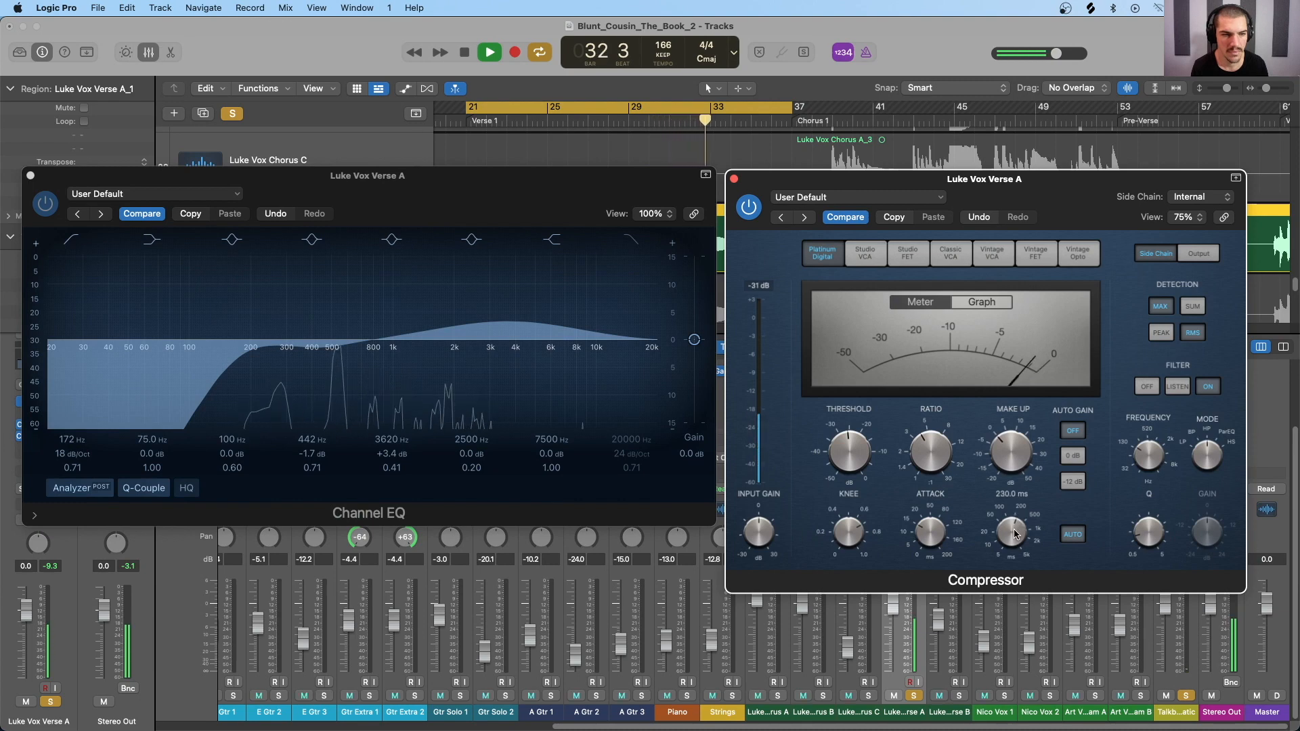
Step: Set the Compressor's attack to 18.0 ms during playback and stop the playback
{"action": "mouse_move", "coordinate": [924, 537]}
{"action": "left_click_drag", "start_coordinate": [923, 533], "coordinate": [922, 529]}
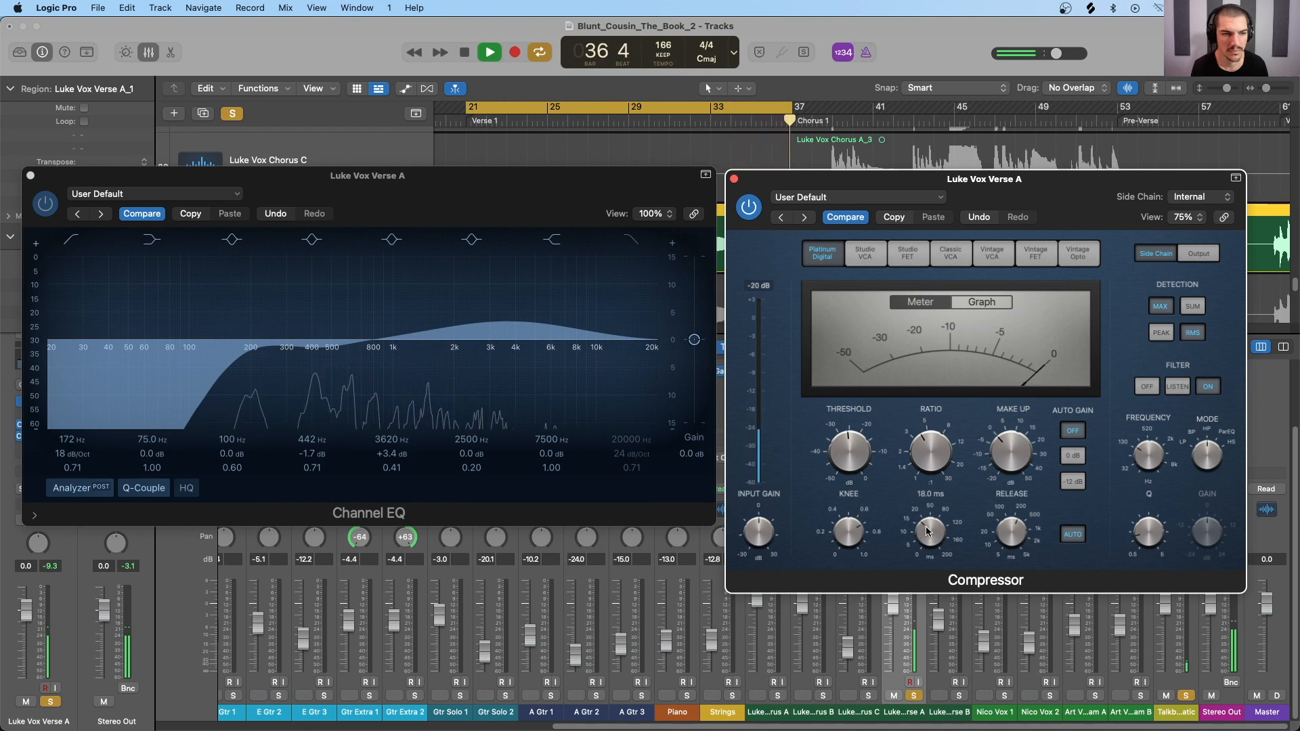
{"action": "key", "text": "space"}
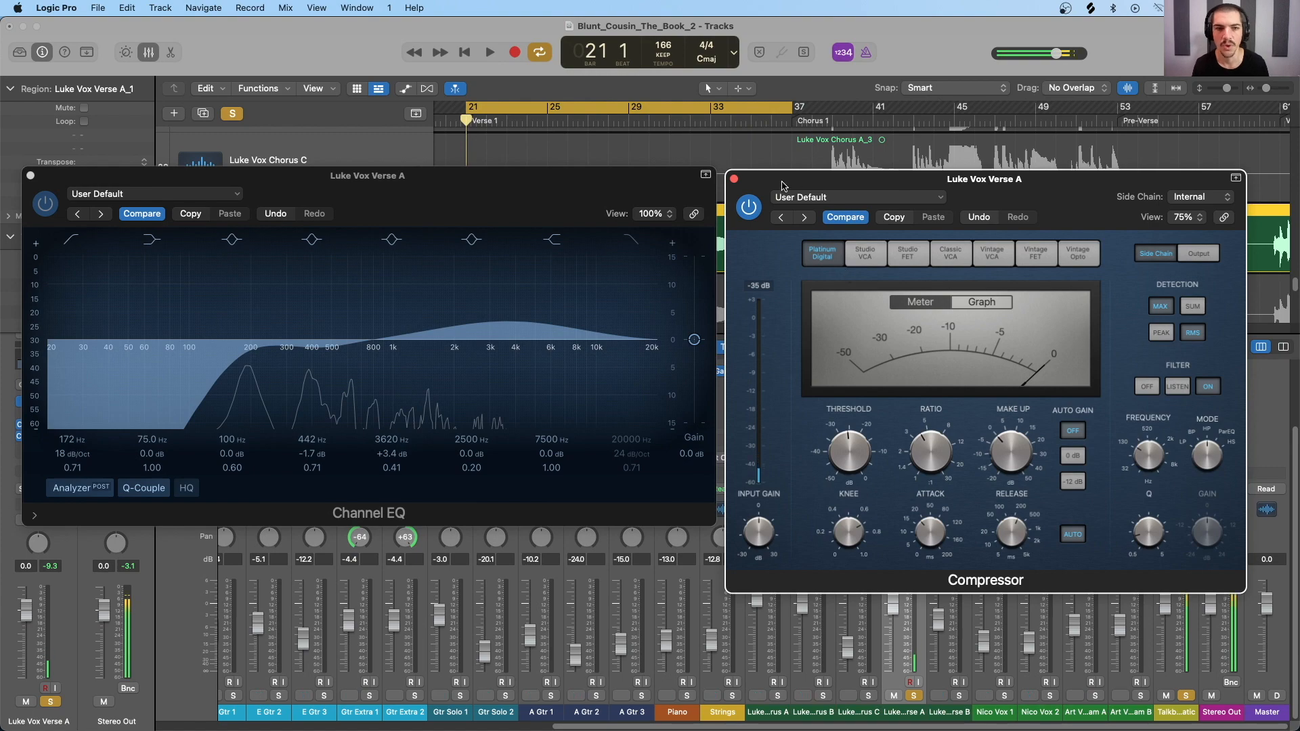
Step: Reposition the Channel EQ and Compressor windows to uncover the verse vocal's waveform in the tracks area
{"action": "left_click_drag", "start_coordinate": [971, 184], "coordinate": [972, 186]}
{"action": "left_click_drag", "start_coordinate": [635, 185], "coordinate": [648, 322]}
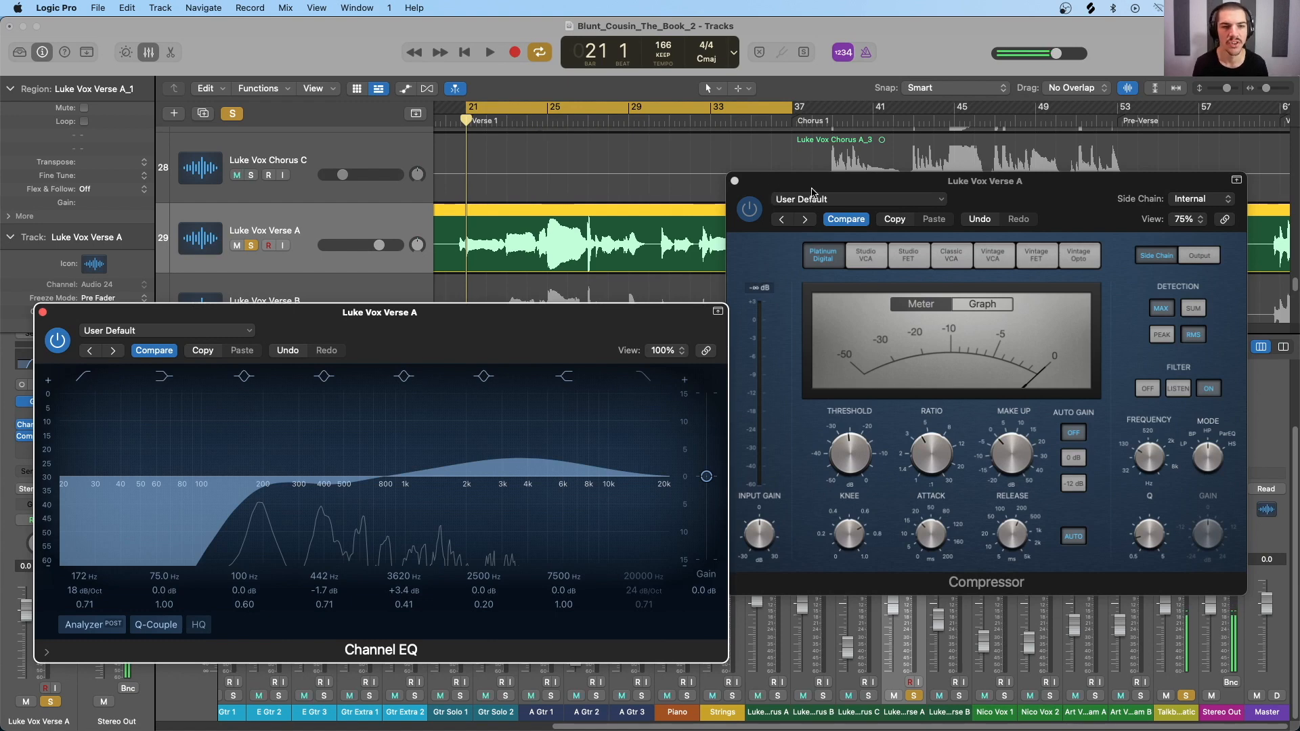
{"action": "left_click_drag", "start_coordinate": [807, 189], "coordinate": [815, 159]}
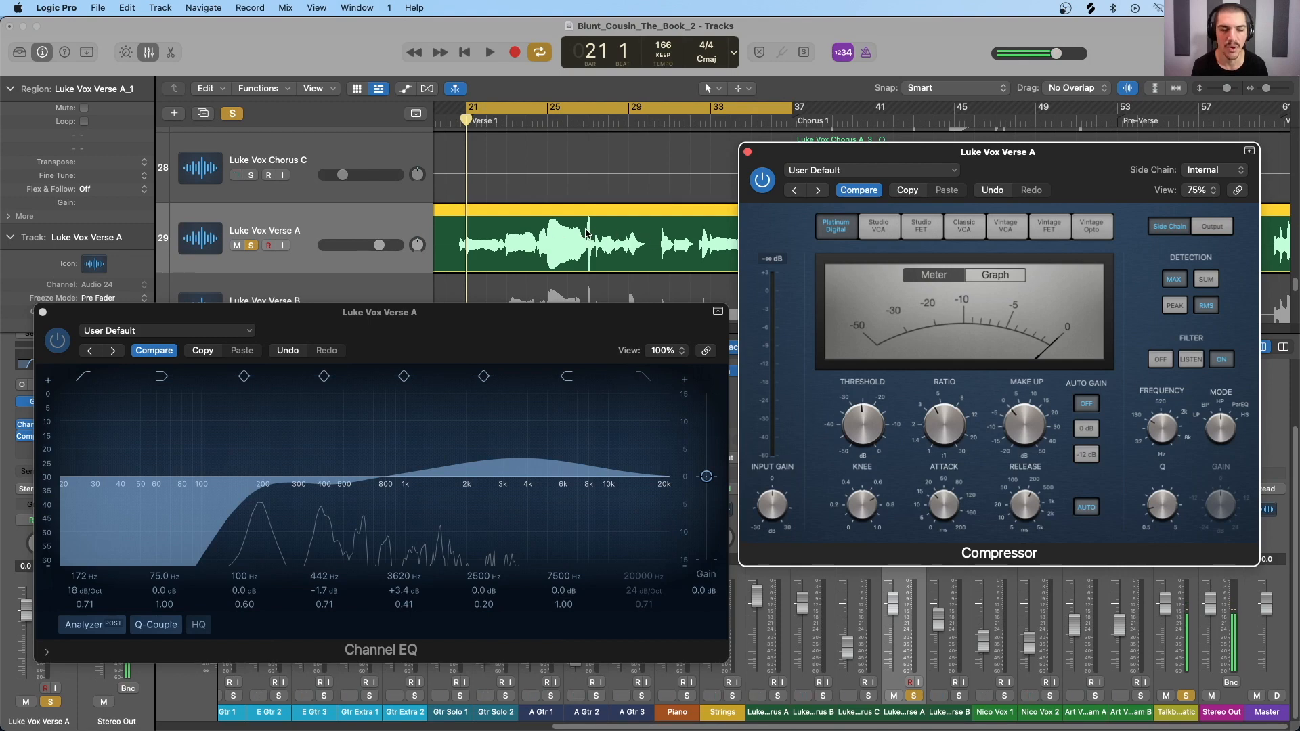
{"action": "mouse_move", "coordinate": [921, 434]}
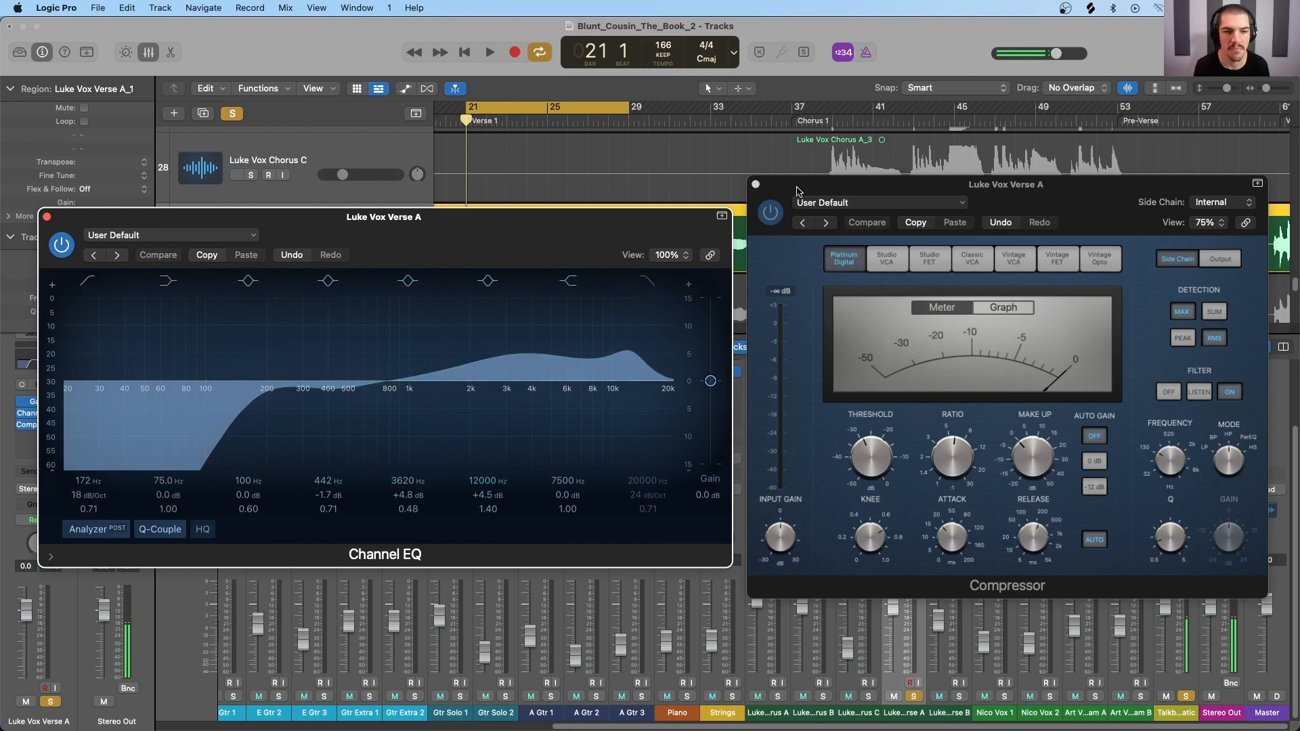
Step: Uncover the verse vocal's channel strip with its insert slots in the mixer and close the Compressor and Channel EQ windows
{"action": "left_click_drag", "start_coordinate": [796, 191], "coordinate": [1032, 217]}
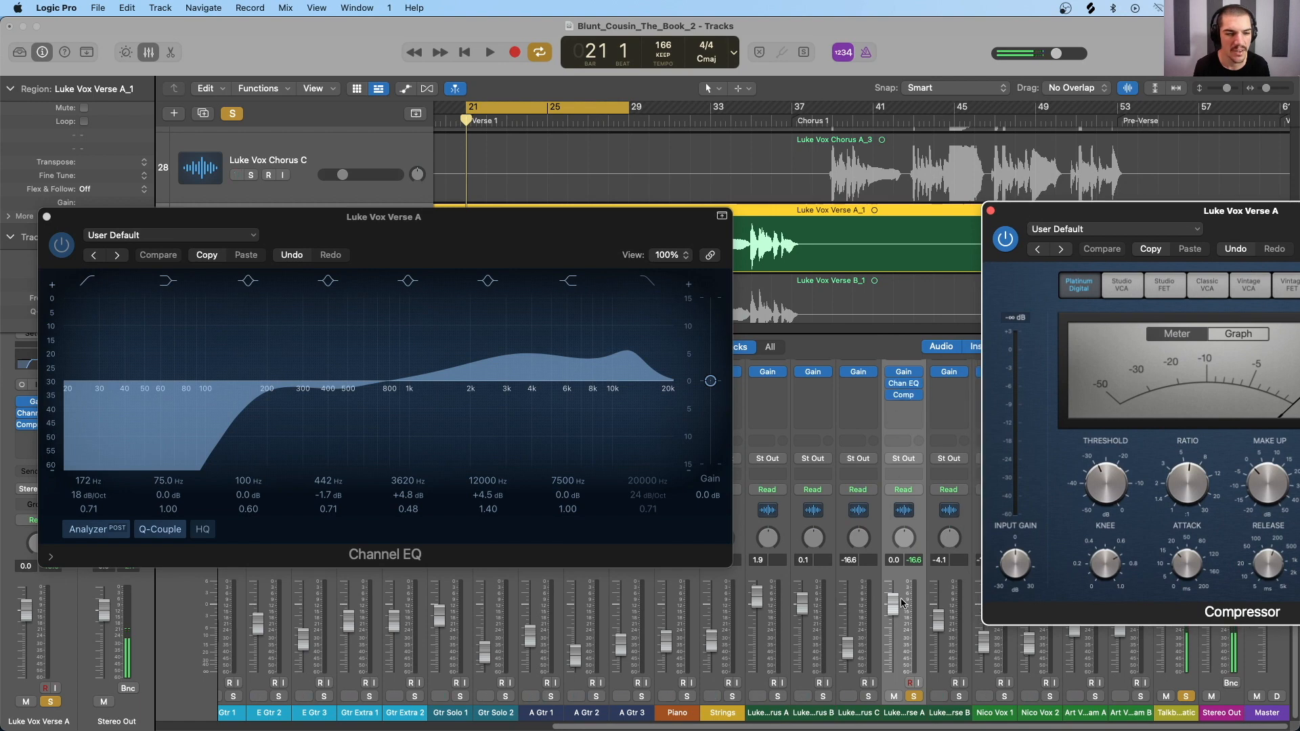
{"action": "scroll", "coordinate": [903, 399], "scroll_direction": "up", "scroll_amount": 2}
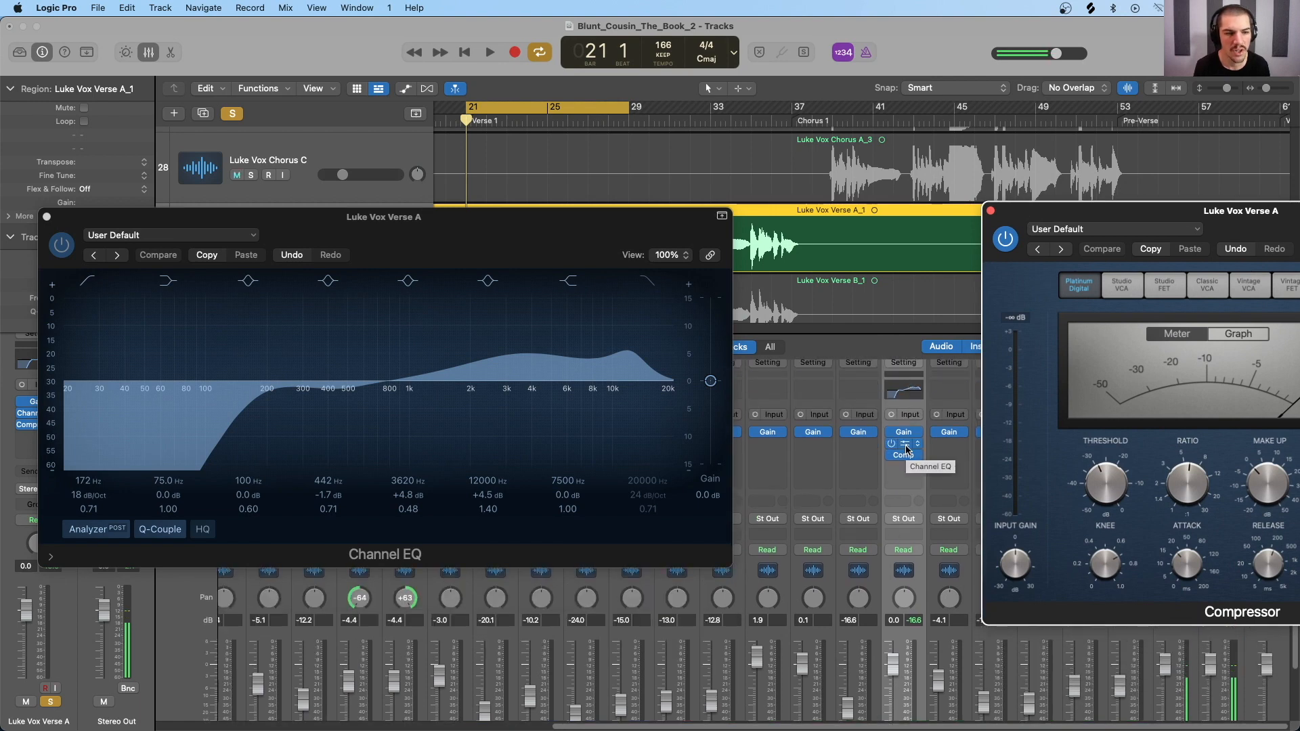
{"action": "left_click", "coordinate": [991, 213]}
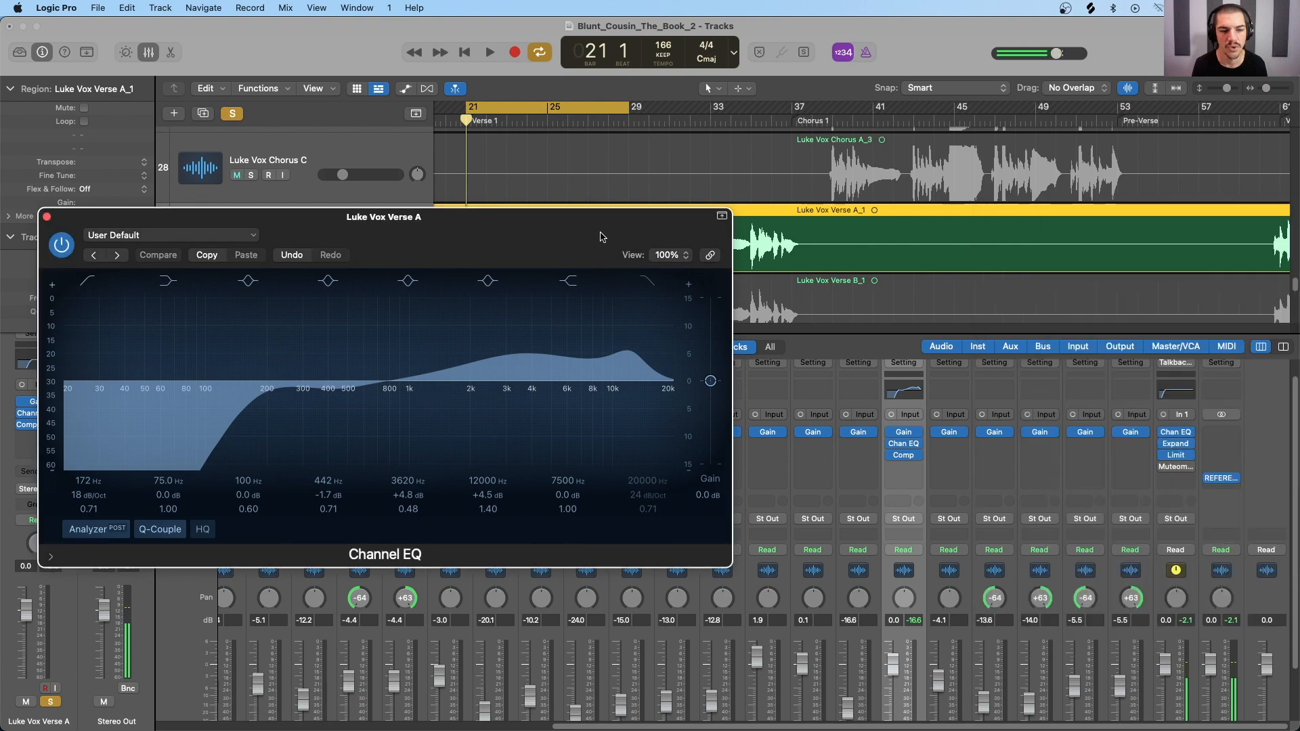
{"action": "left_click", "coordinate": [47, 217]}
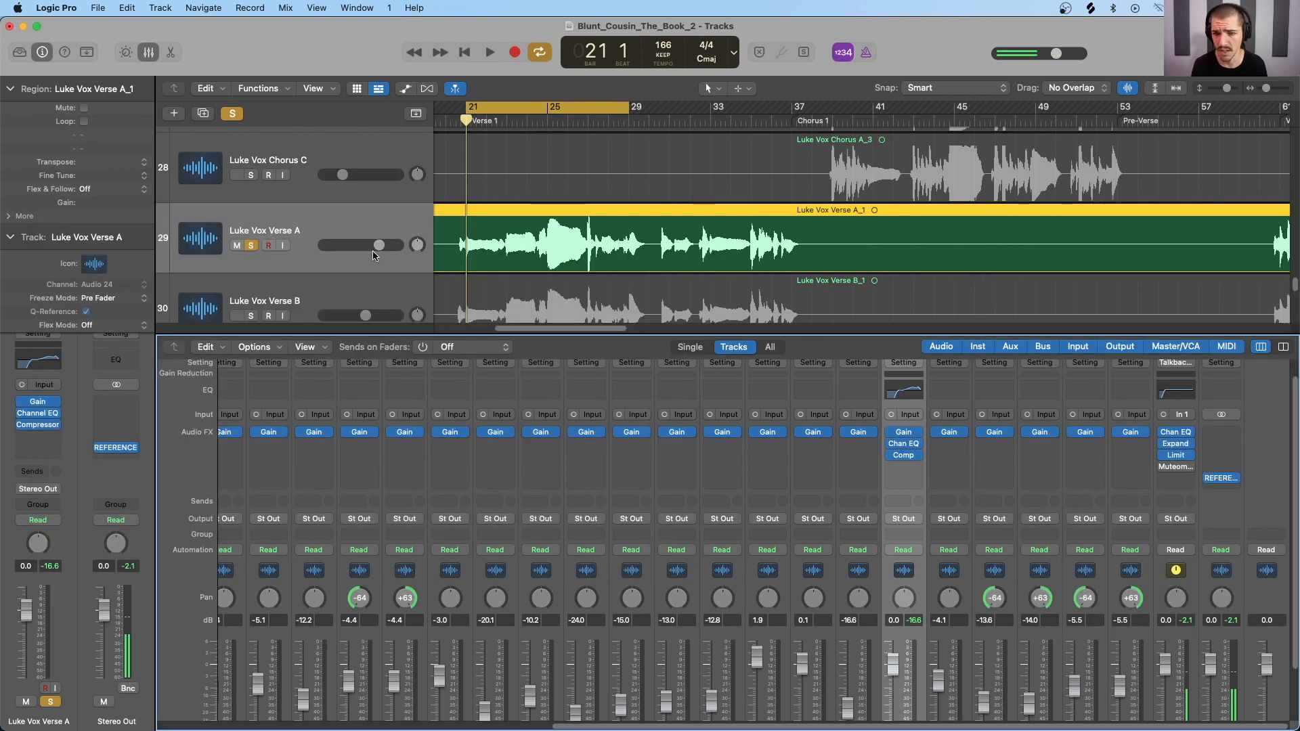
Step: Compare the Channel EQ before and after the Compressor in the verse vocal's insert chain during playback, leaving it after the Compressor
{"action": "key", "text": "space"}
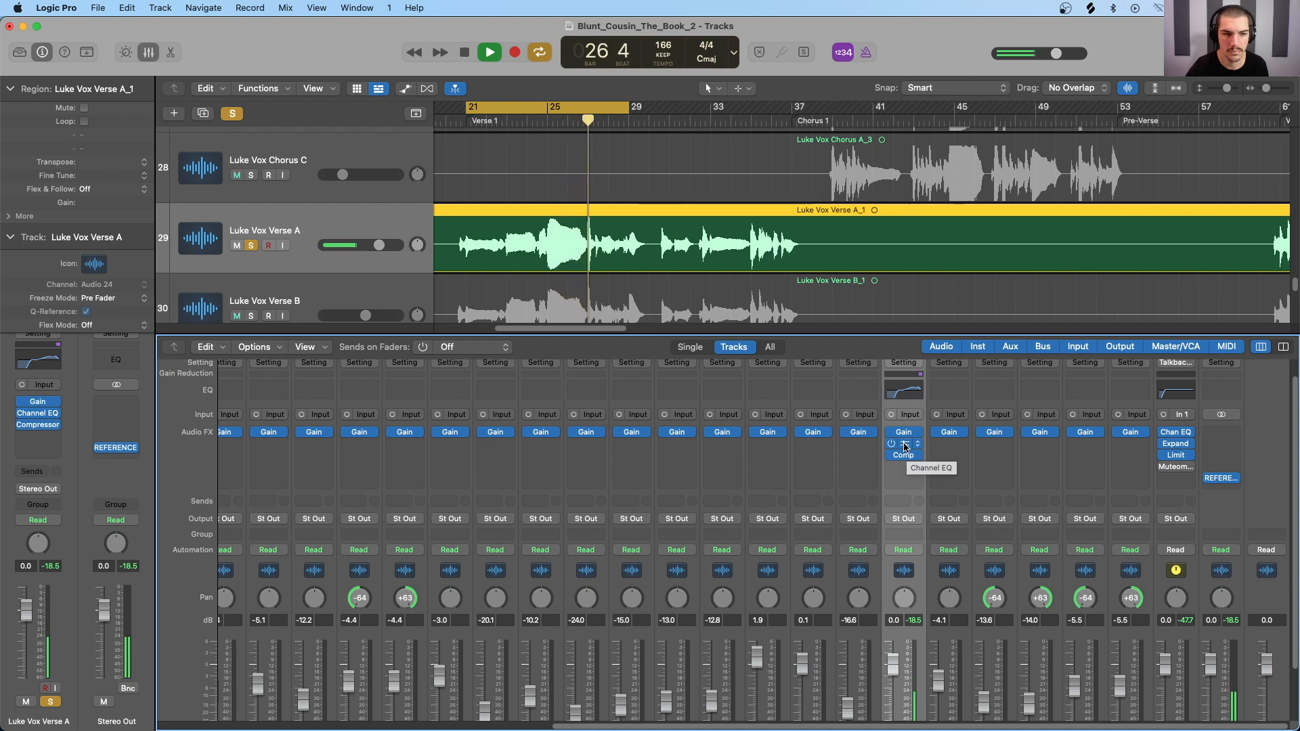
{"action": "left_click_drag", "start_coordinate": [904, 446], "coordinate": [905, 481]}
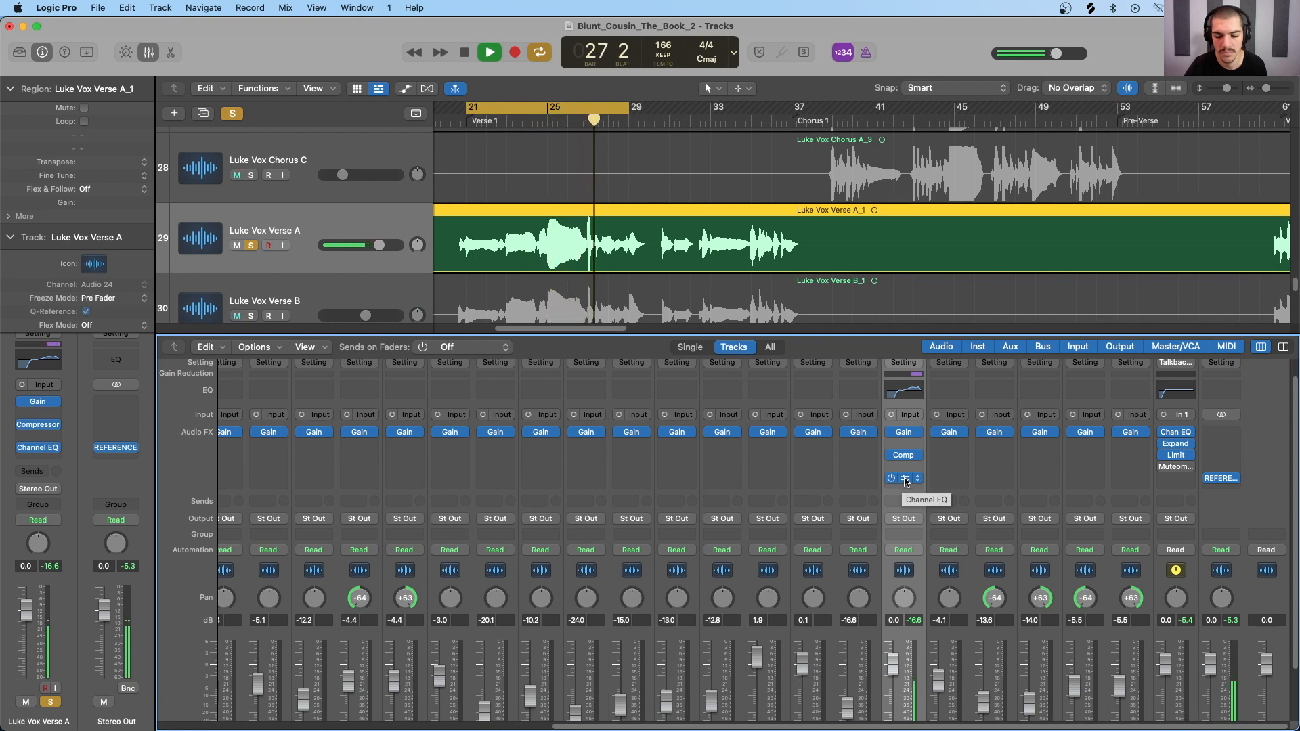
{"action": "left_click_drag", "start_coordinate": [904, 478], "coordinate": [914, 447]}
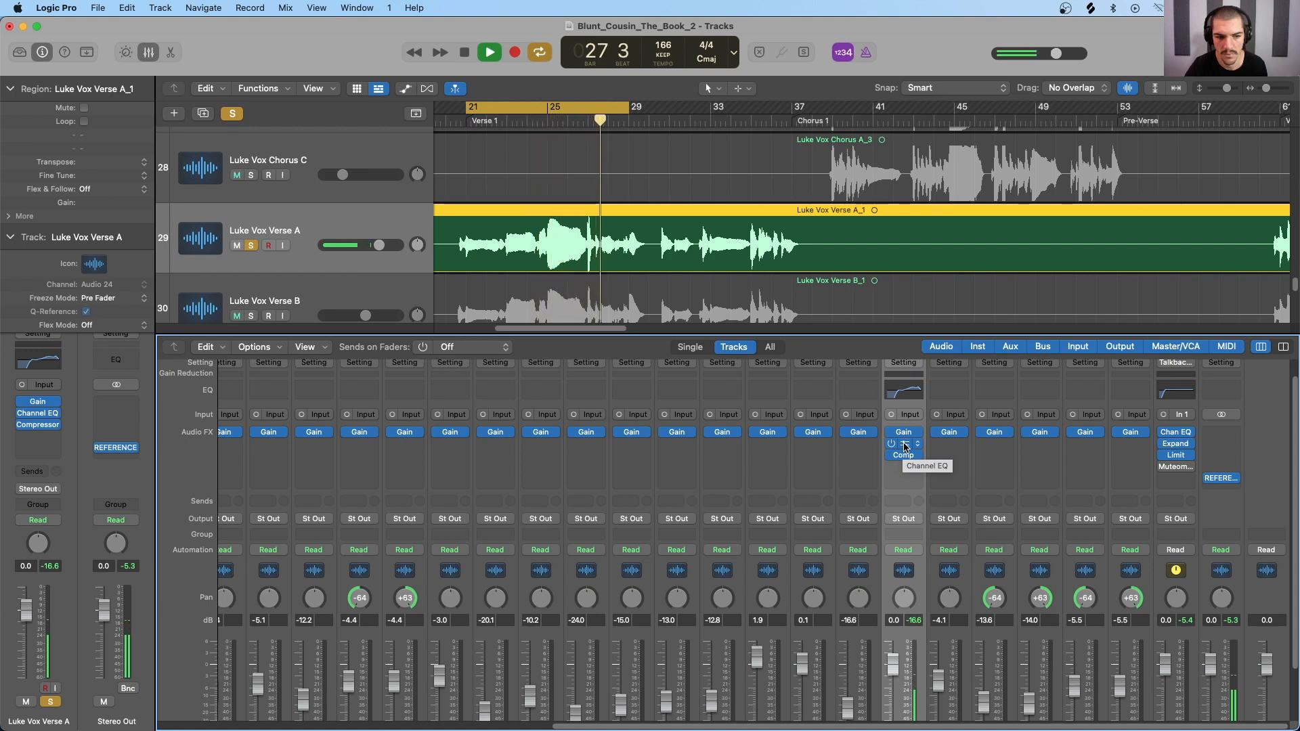
{"action": "left_click_drag", "start_coordinate": [906, 446], "coordinate": [905, 470]}
{"action": "left_click", "coordinate": [906, 466]}
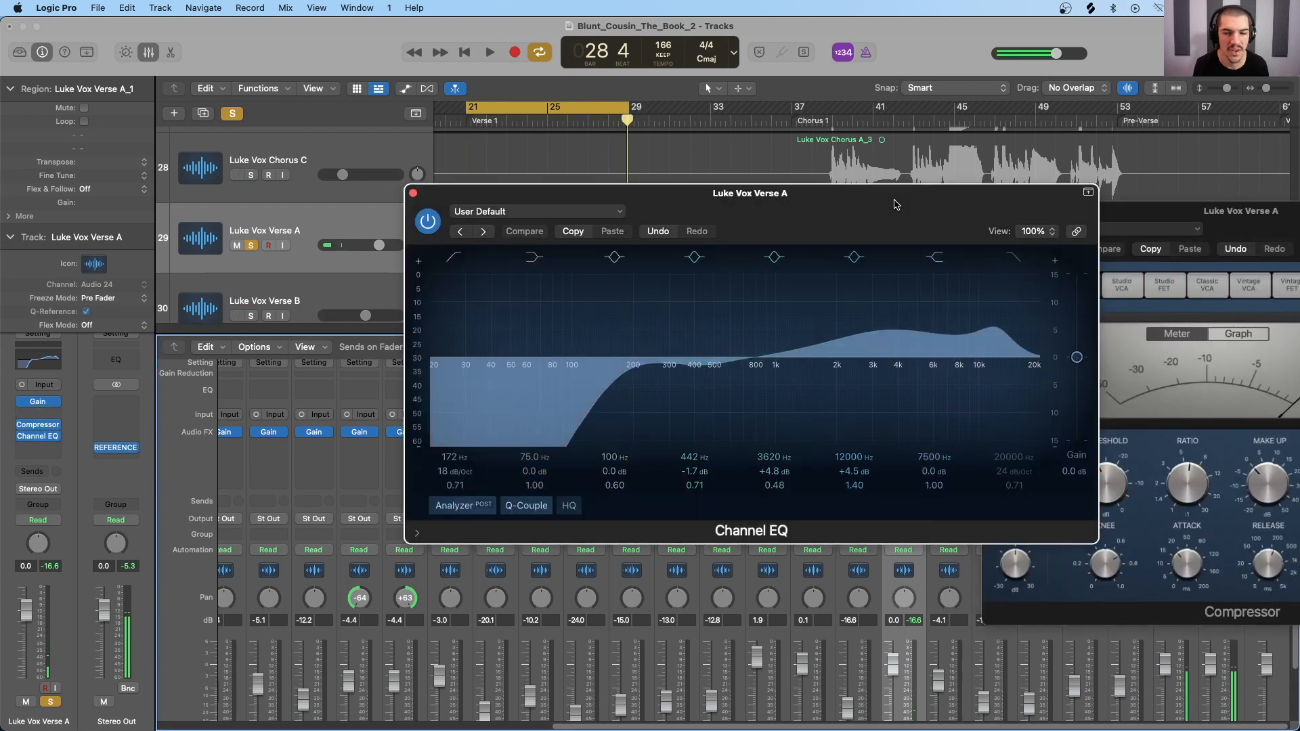
Step: Arrange the verse vocal's open Channel EQ and Compressor windows side by side
{"action": "left_click_drag", "start_coordinate": [880, 197], "coordinate": [531, 209]}
{"action": "left_click_drag", "start_coordinate": [1015, 212], "coordinate": [780, 173]}
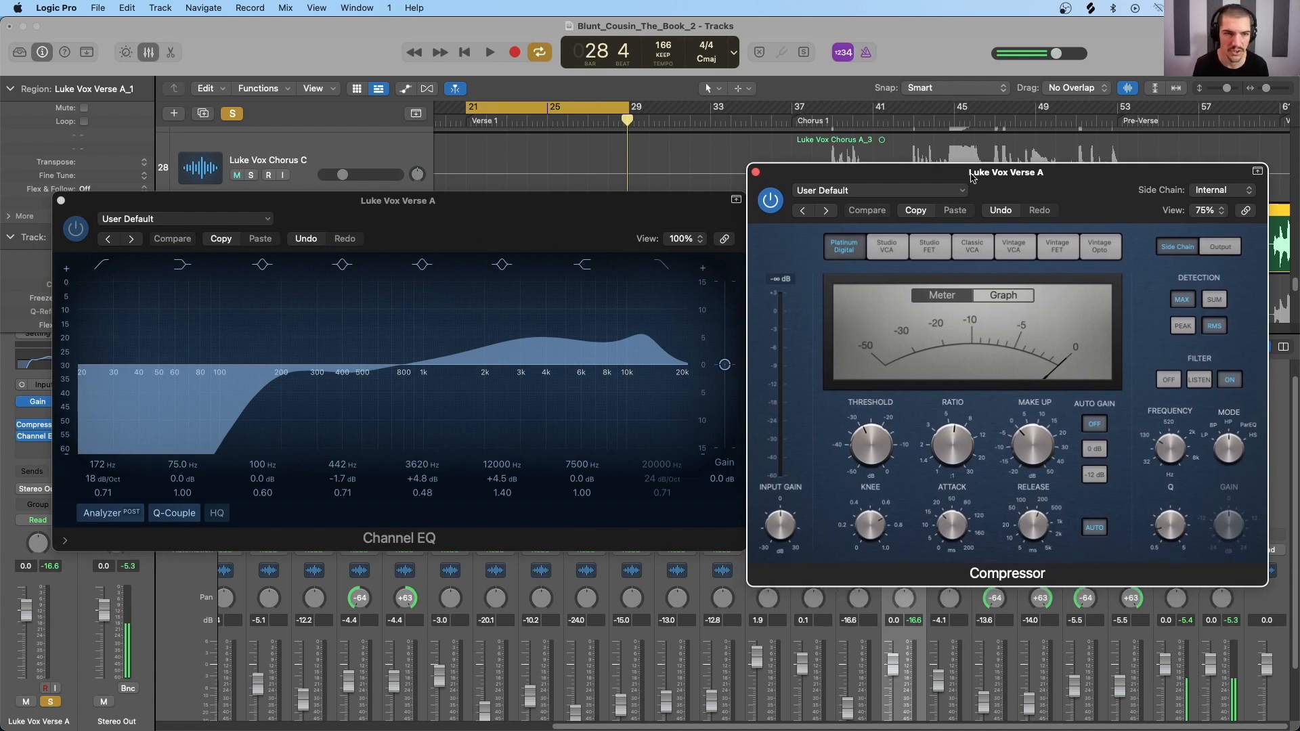
{"action": "left_click_drag", "start_coordinate": [970, 177], "coordinate": [999, 174]}
{"action": "left_click_drag", "start_coordinate": [743, 215], "coordinate": [709, 228]}
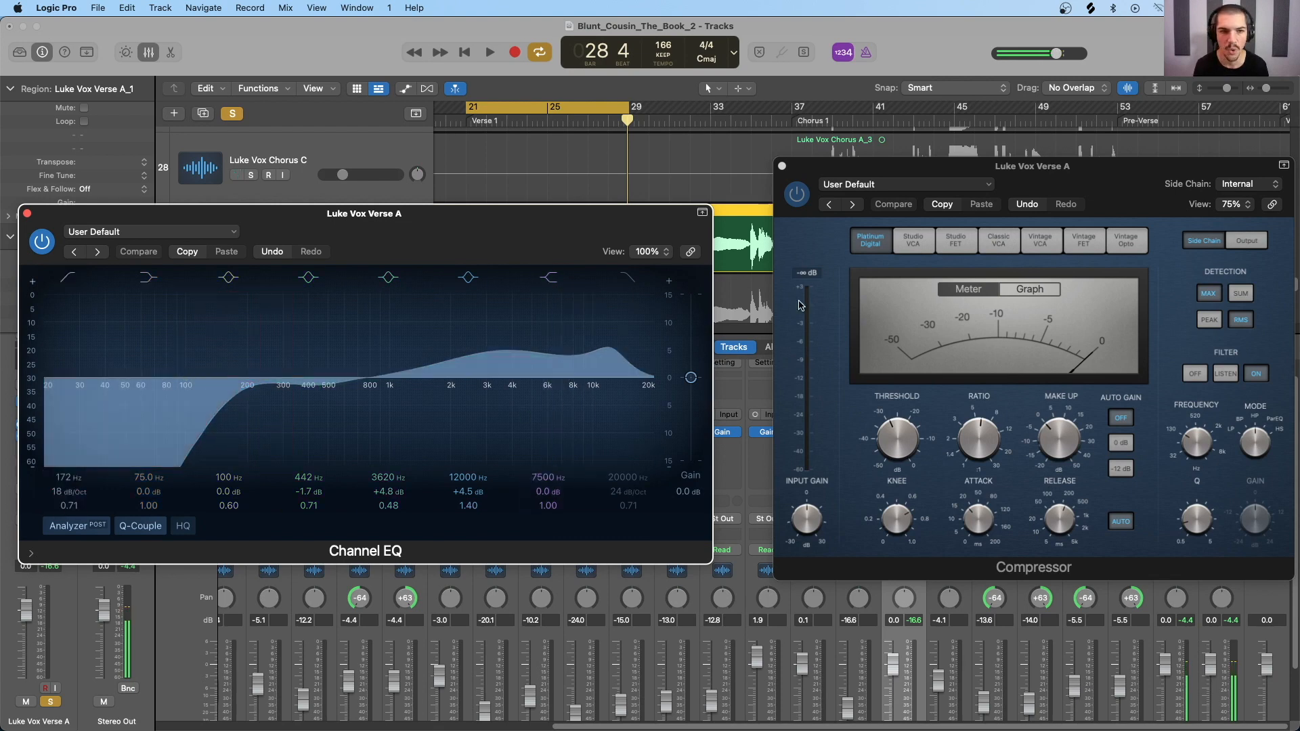
{"action": "left_click_drag", "start_coordinate": [985, 171], "coordinate": [965, 162]}
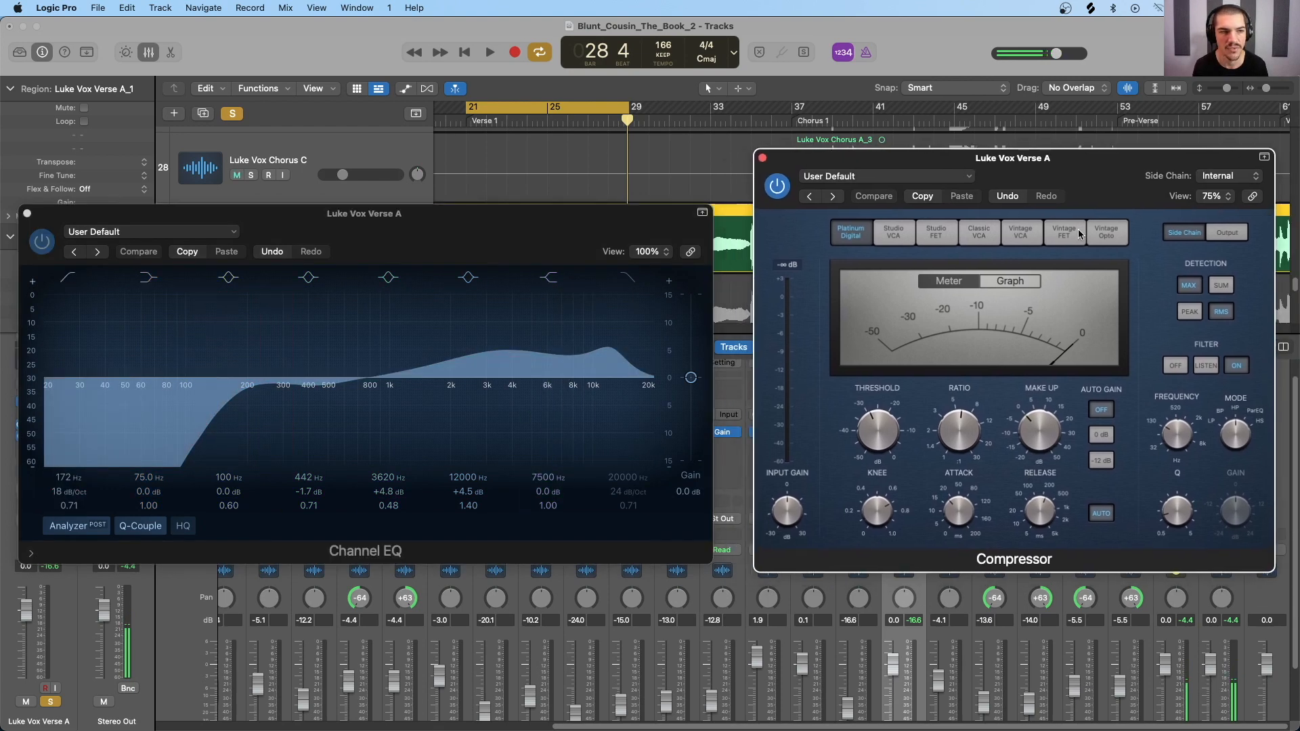